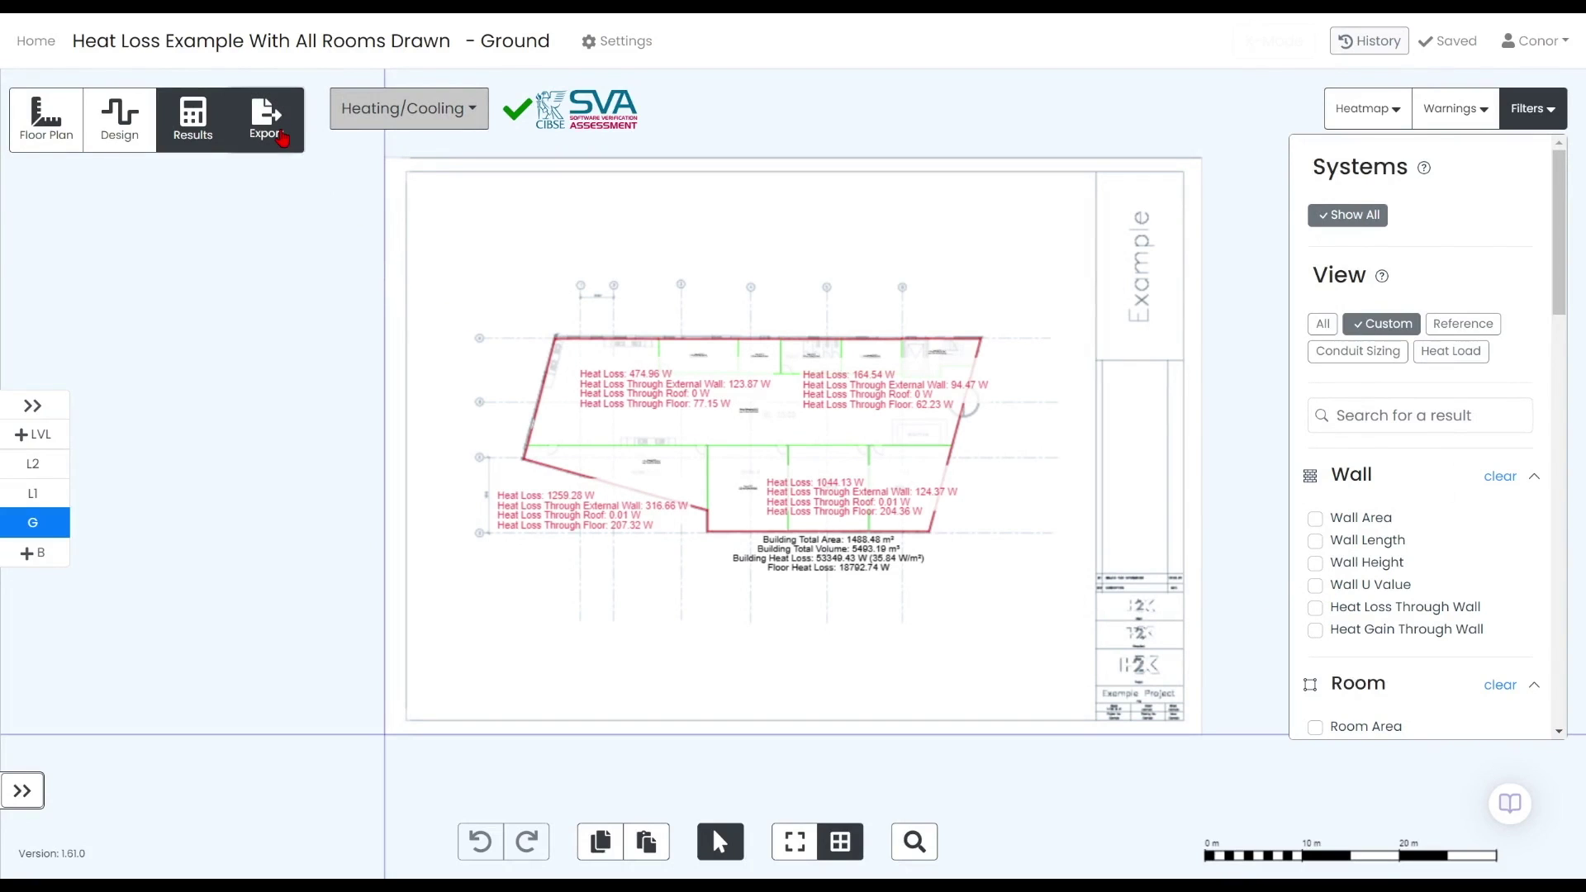
Step: Open the PDF export setup for the Ground level and shift the floor plan slightly within the sheet frame
left_click(280, 139)
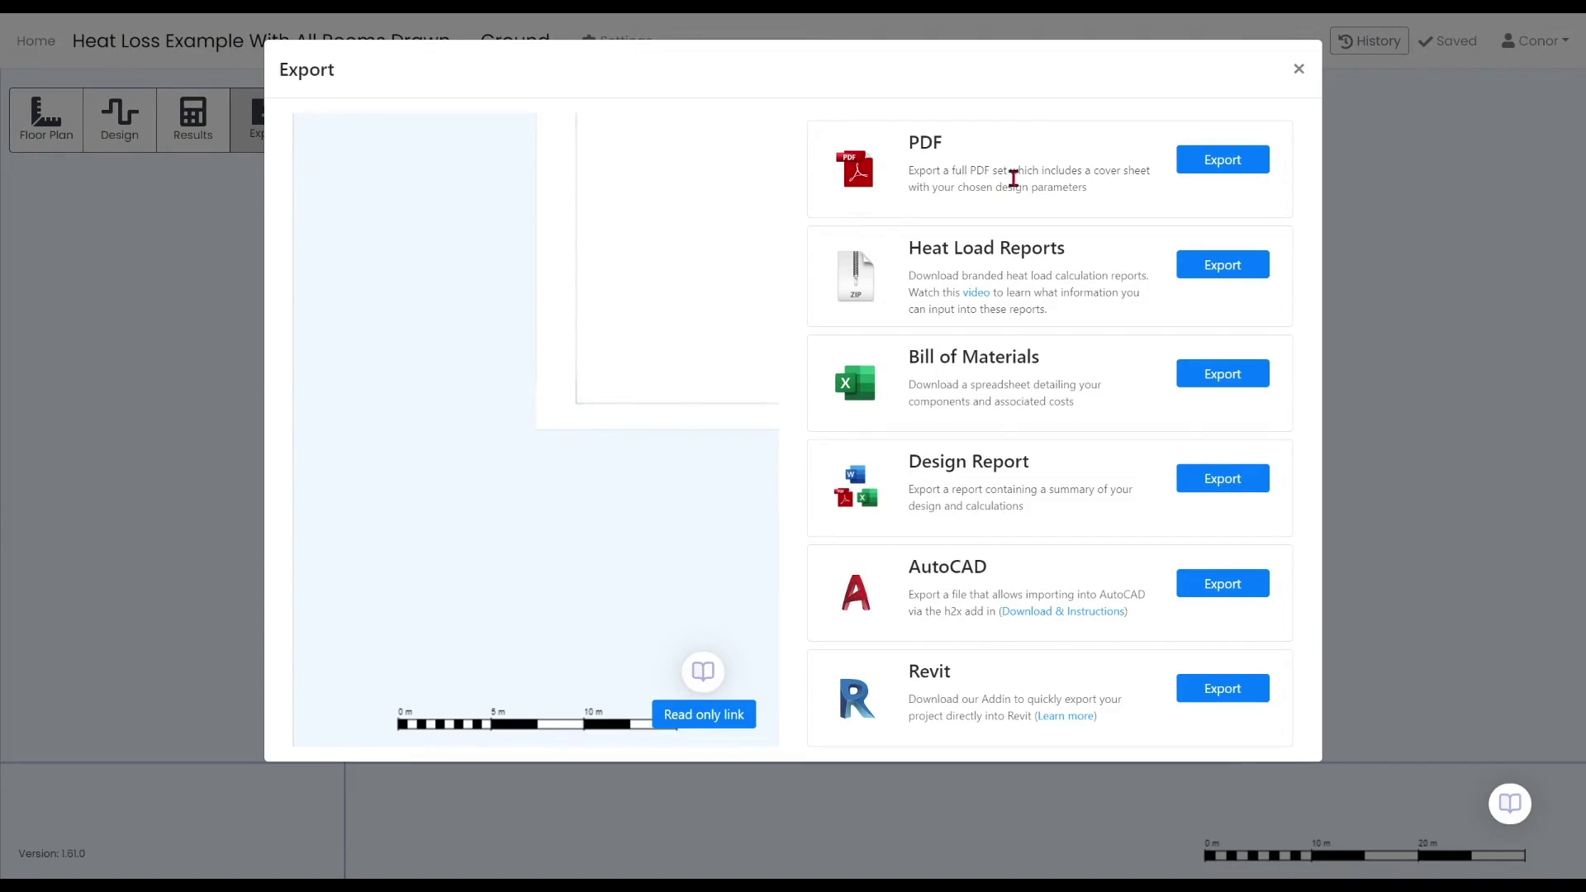
left_click(1206, 165)
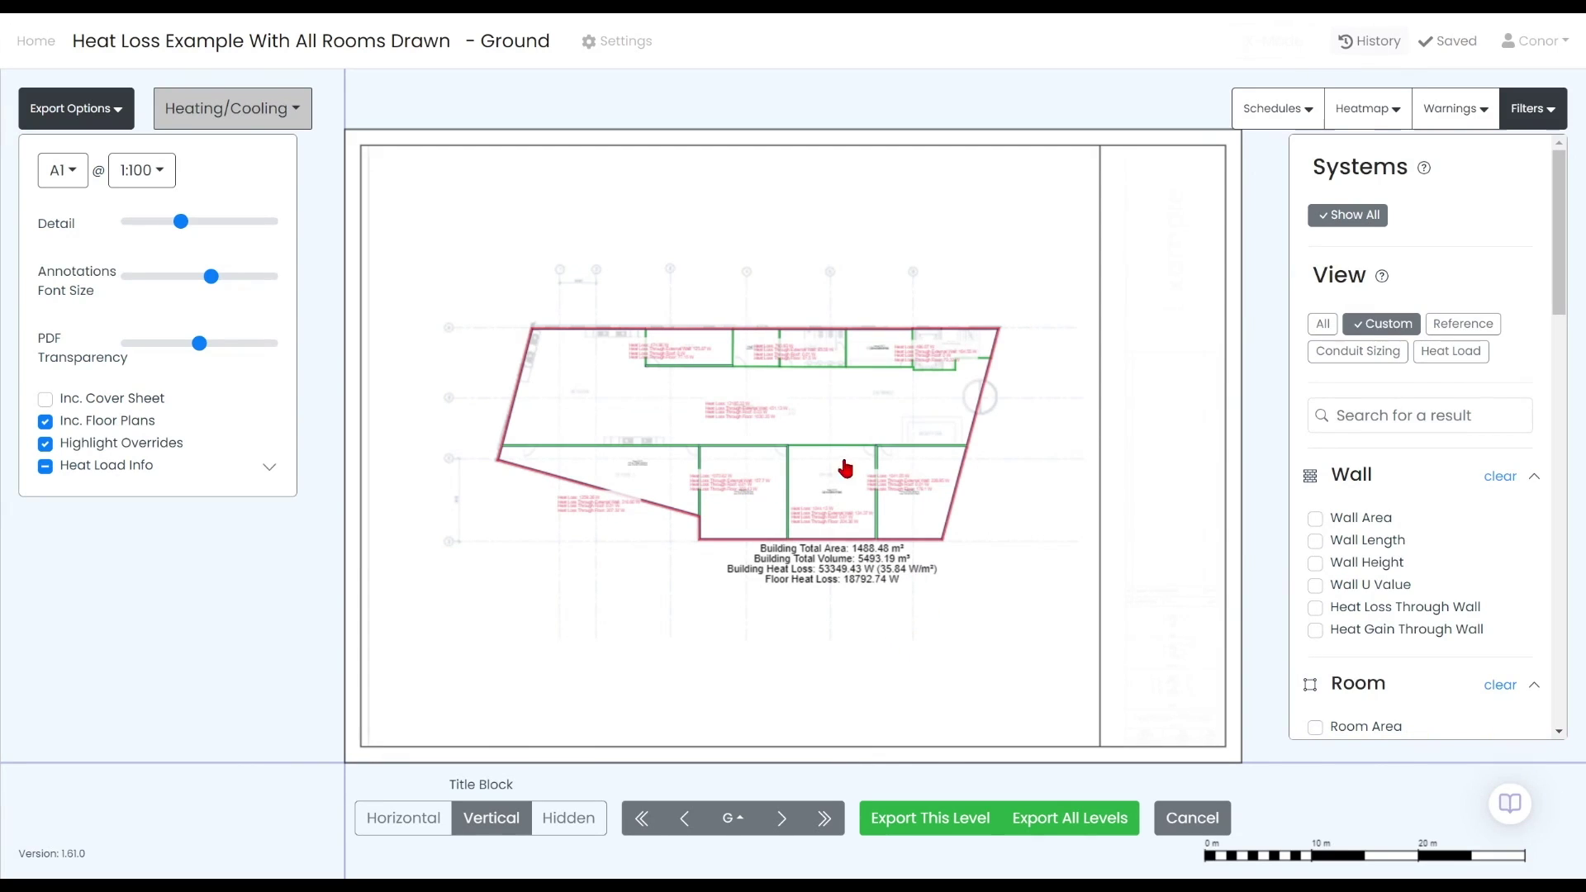
mouse_move(867, 469)
left_mouse_down()
mouse_move(733, 513)
mouse_move(934, 460)
mouse_move(733, 389)
mouse_move(895, 471)
mouse_move(879, 512)
mouse_move(853, 446)
mouse_move(845, 510)
mouse_move(810, 507)
mouse_move(849, 463)
left_mouse_up()
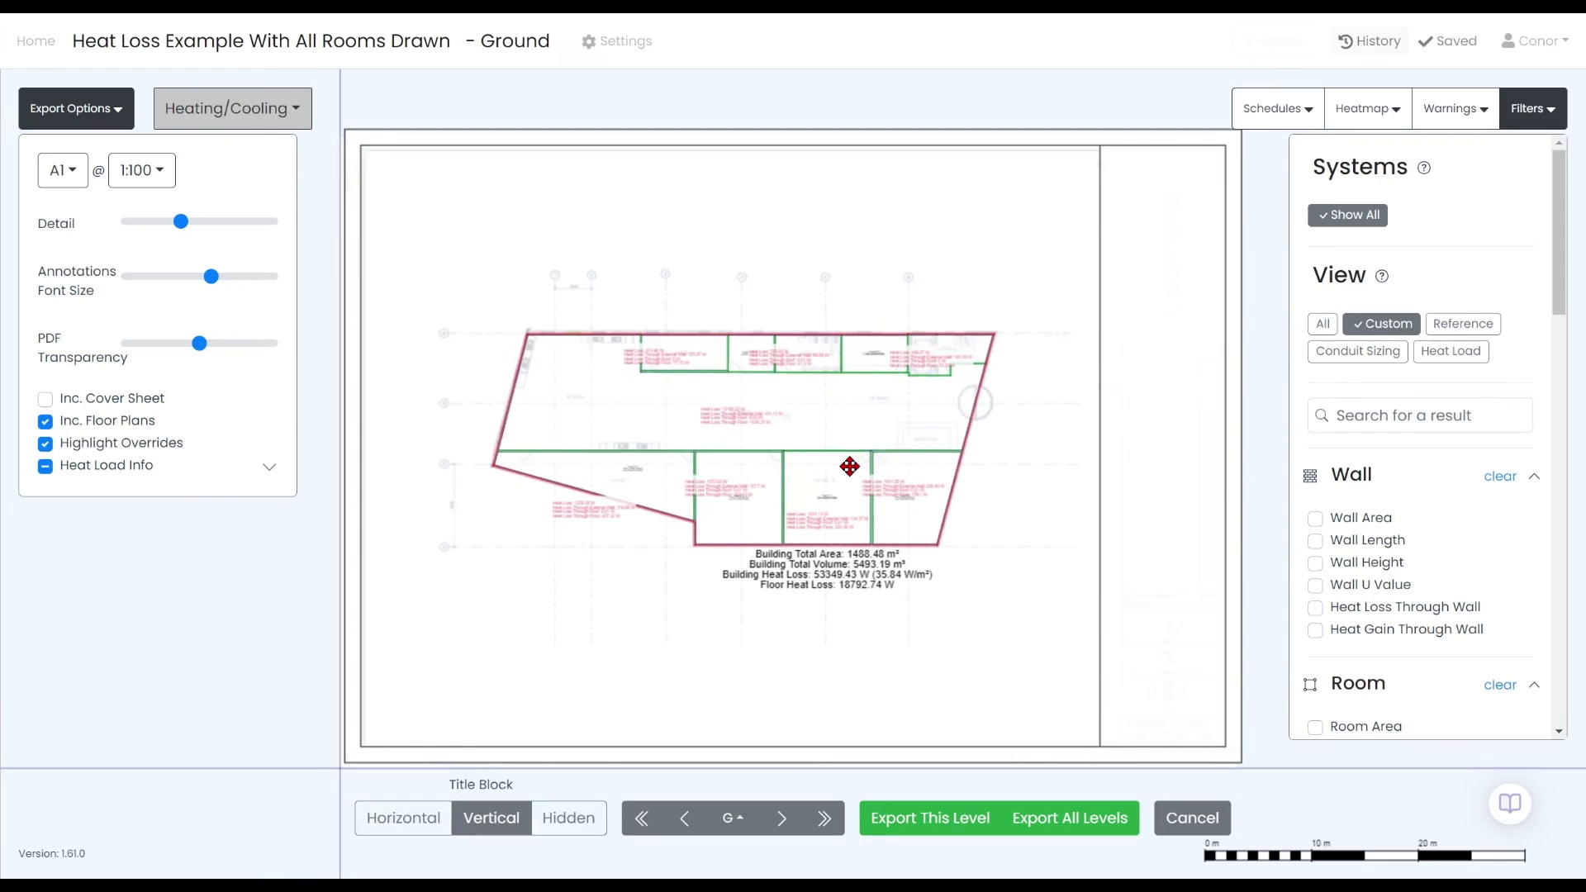
Step: Set the export paper size to A0, trying A5 along the way for comparison
left_click(74, 177)
left_click(125, 218)
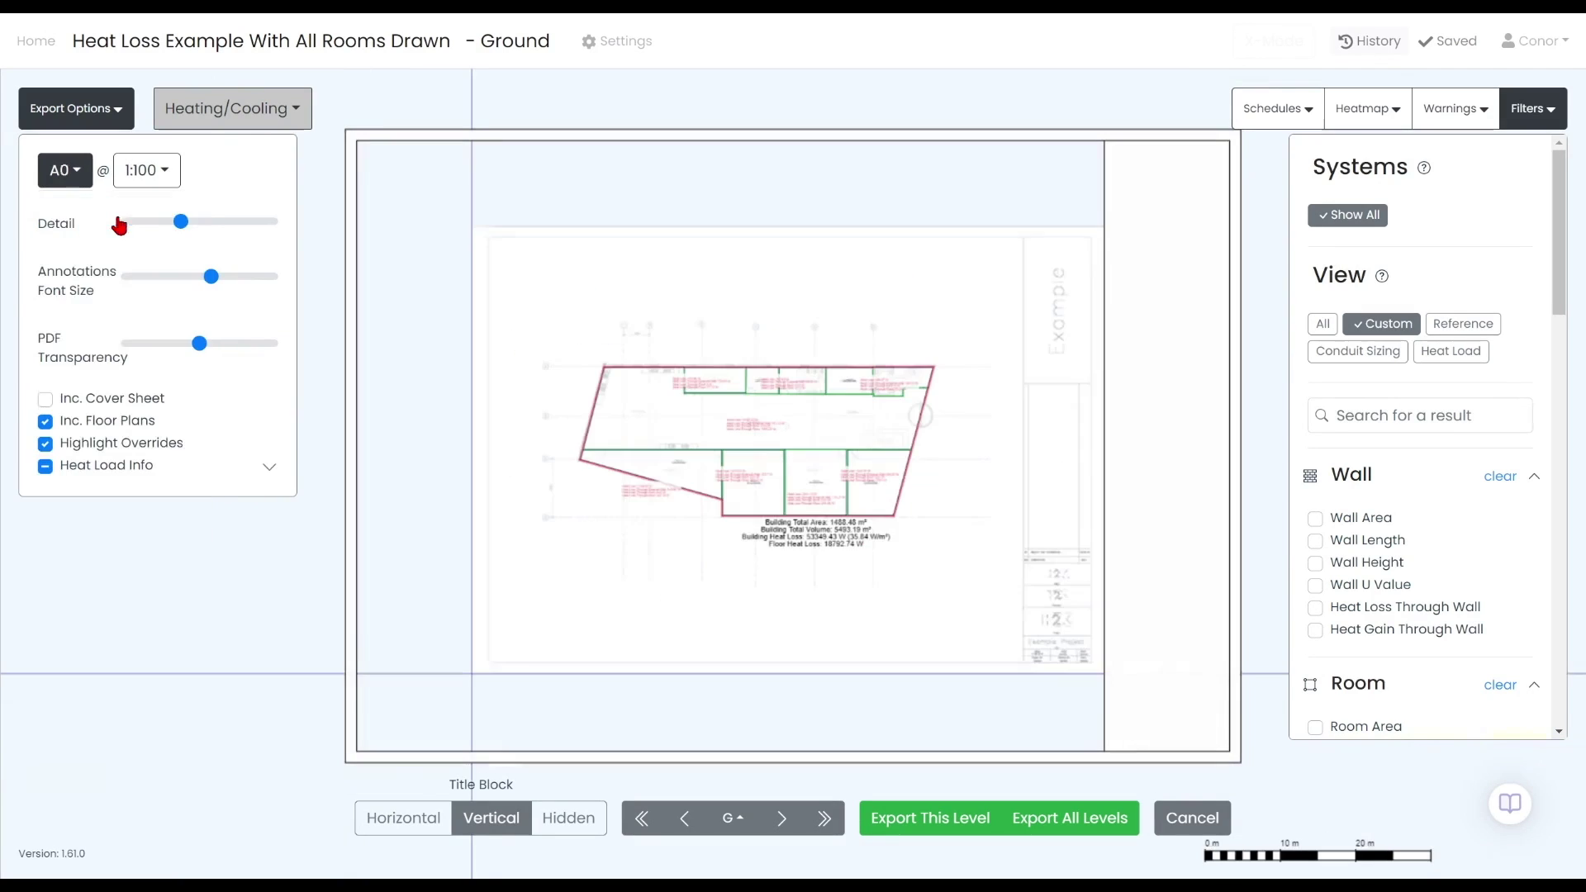
left_click(80, 175)
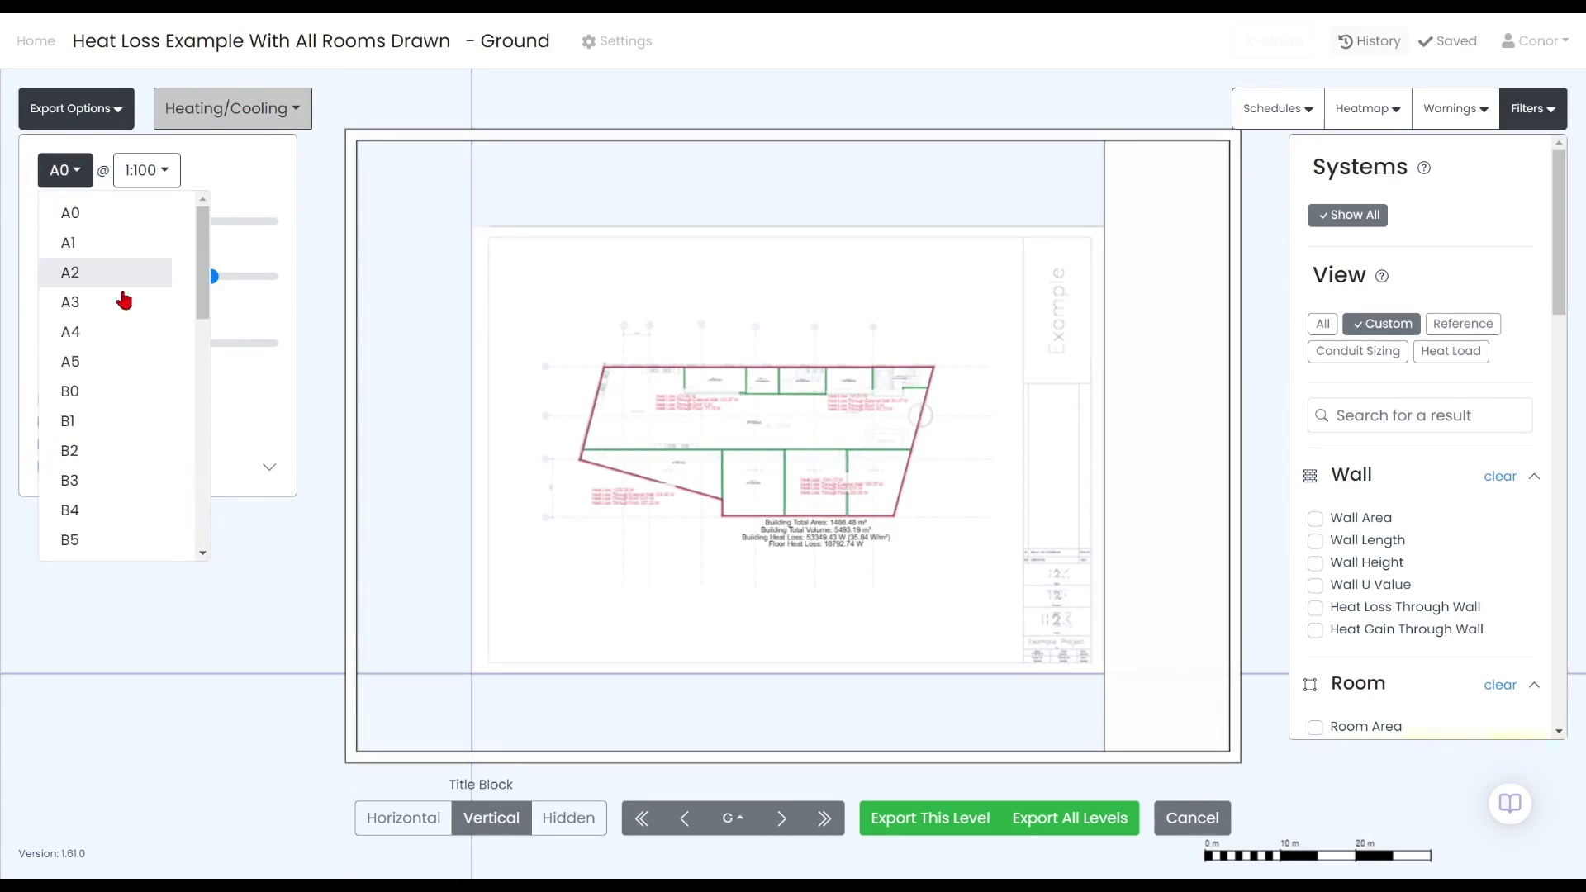
left_click(103, 382)
left_click(62, 175)
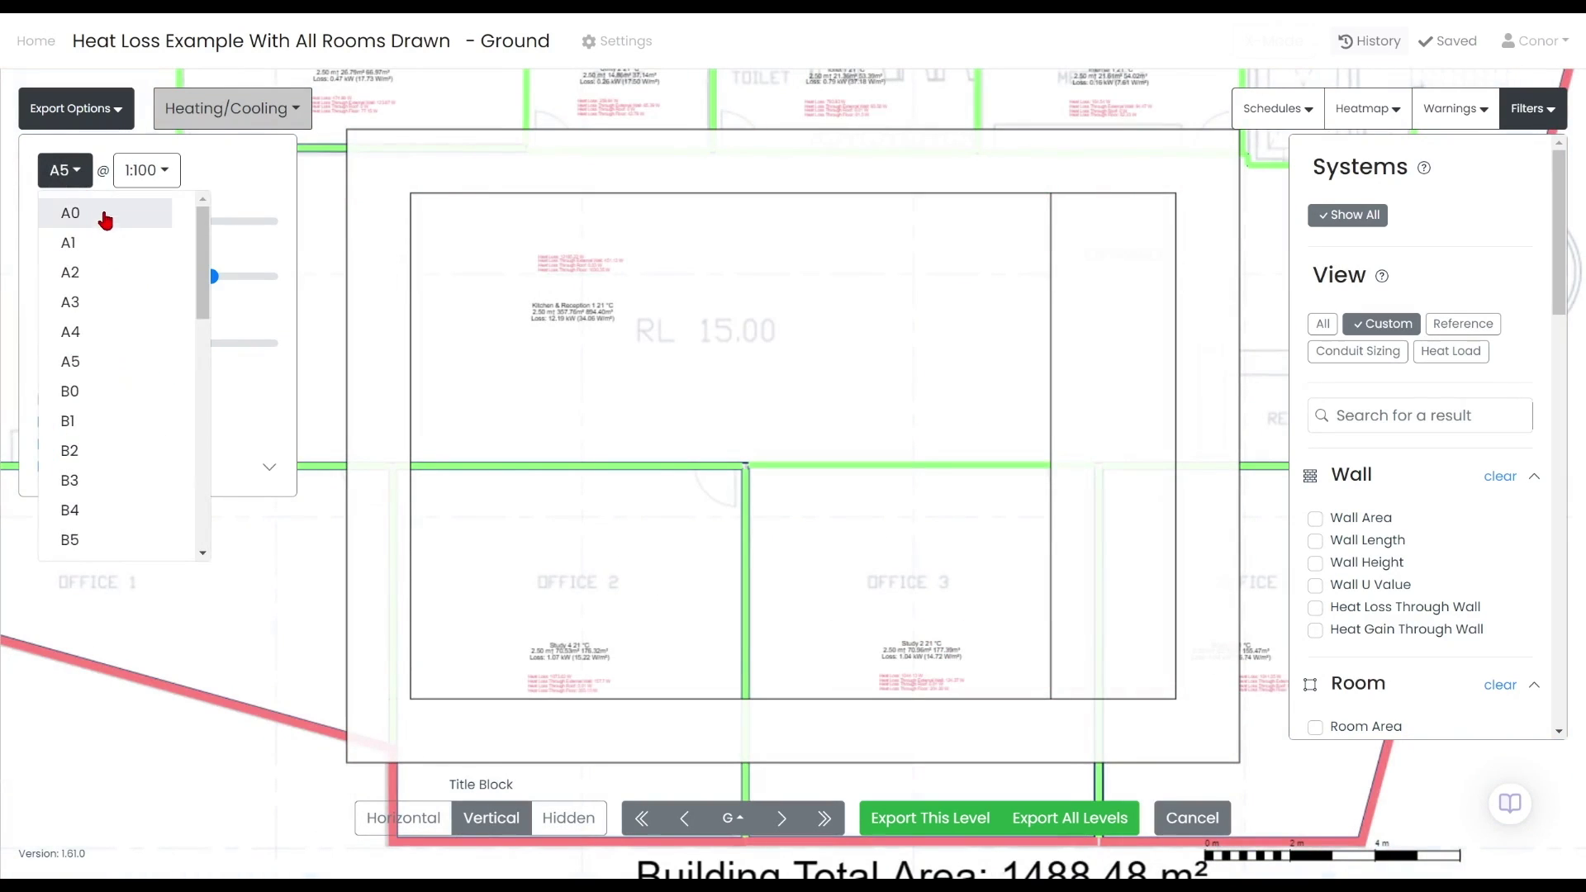
left_click(134, 218)
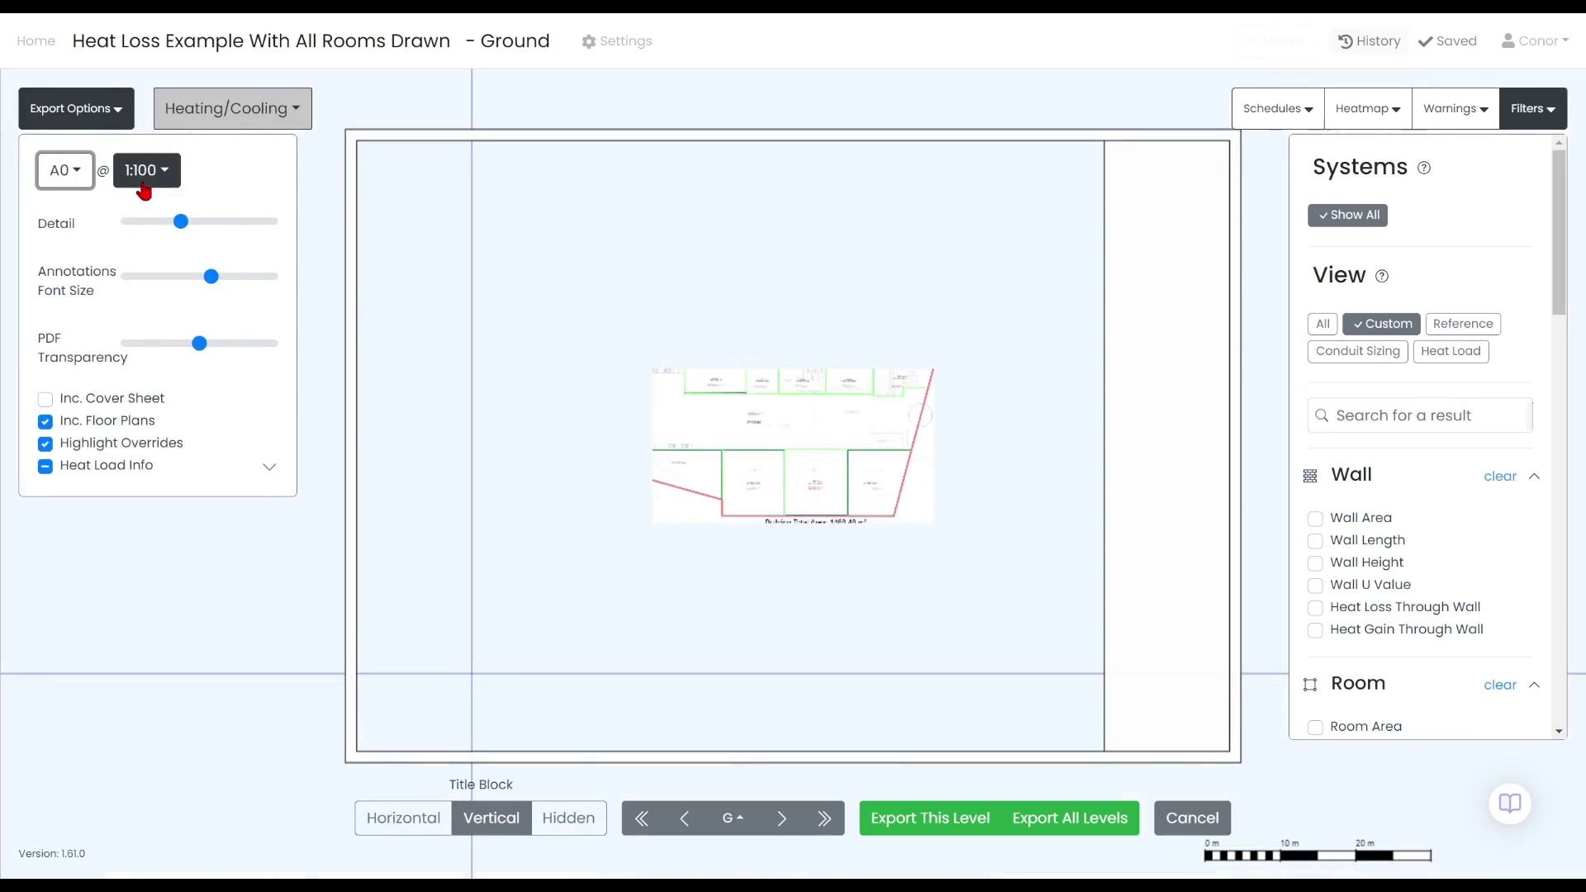
Step: Set the export drawing scale to 1:50 after trying 1:25 on the A0 sheet
left_click(144, 173)
left_click(173, 301)
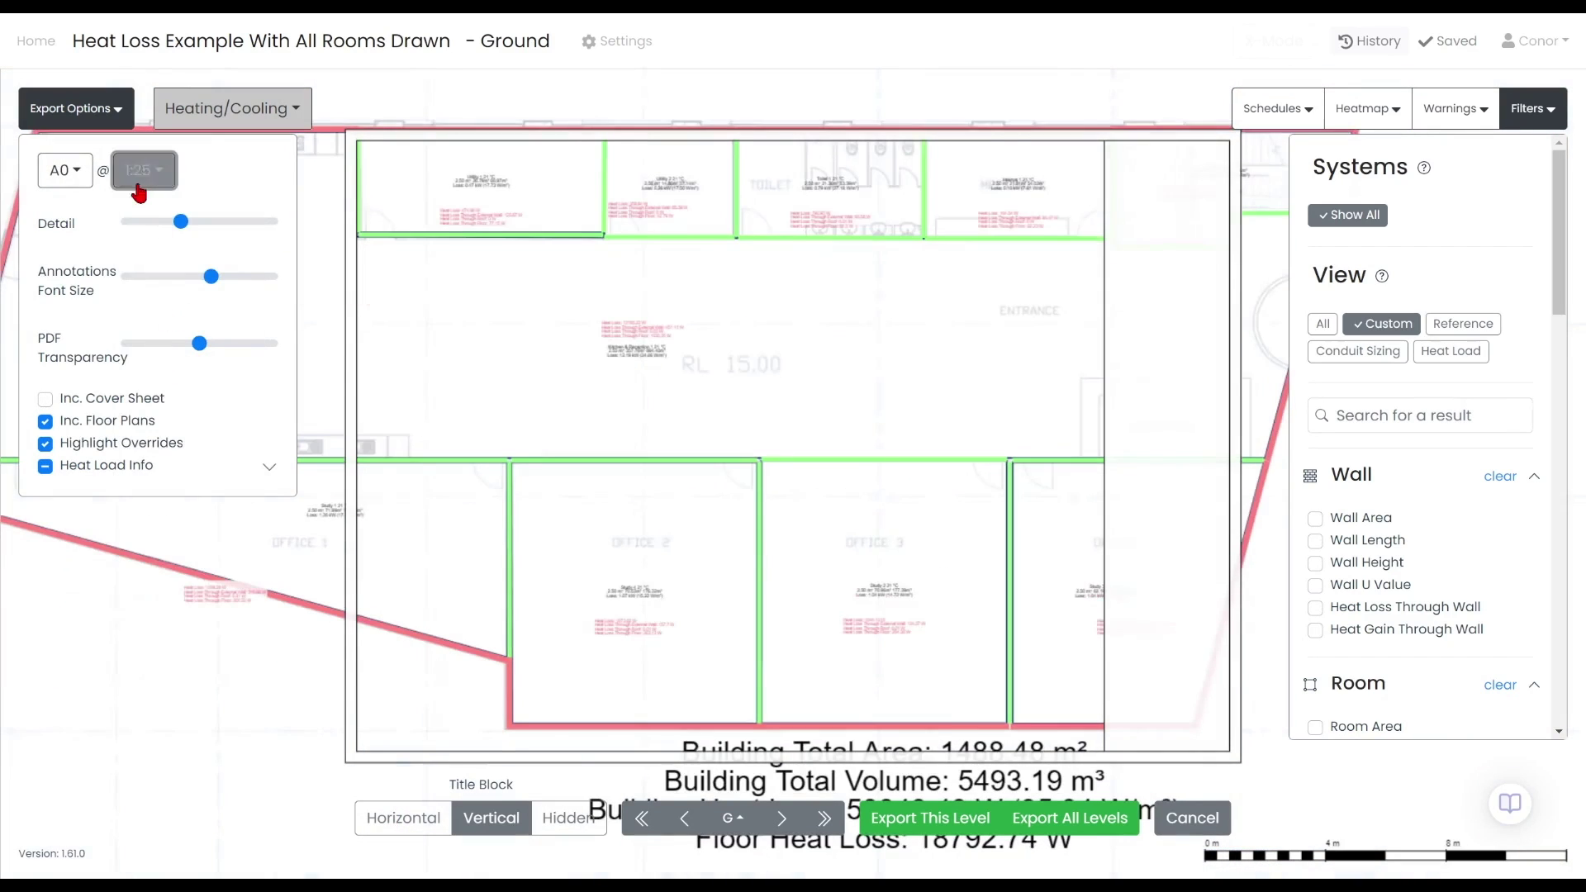
left_click(147, 170)
left_click(168, 387)
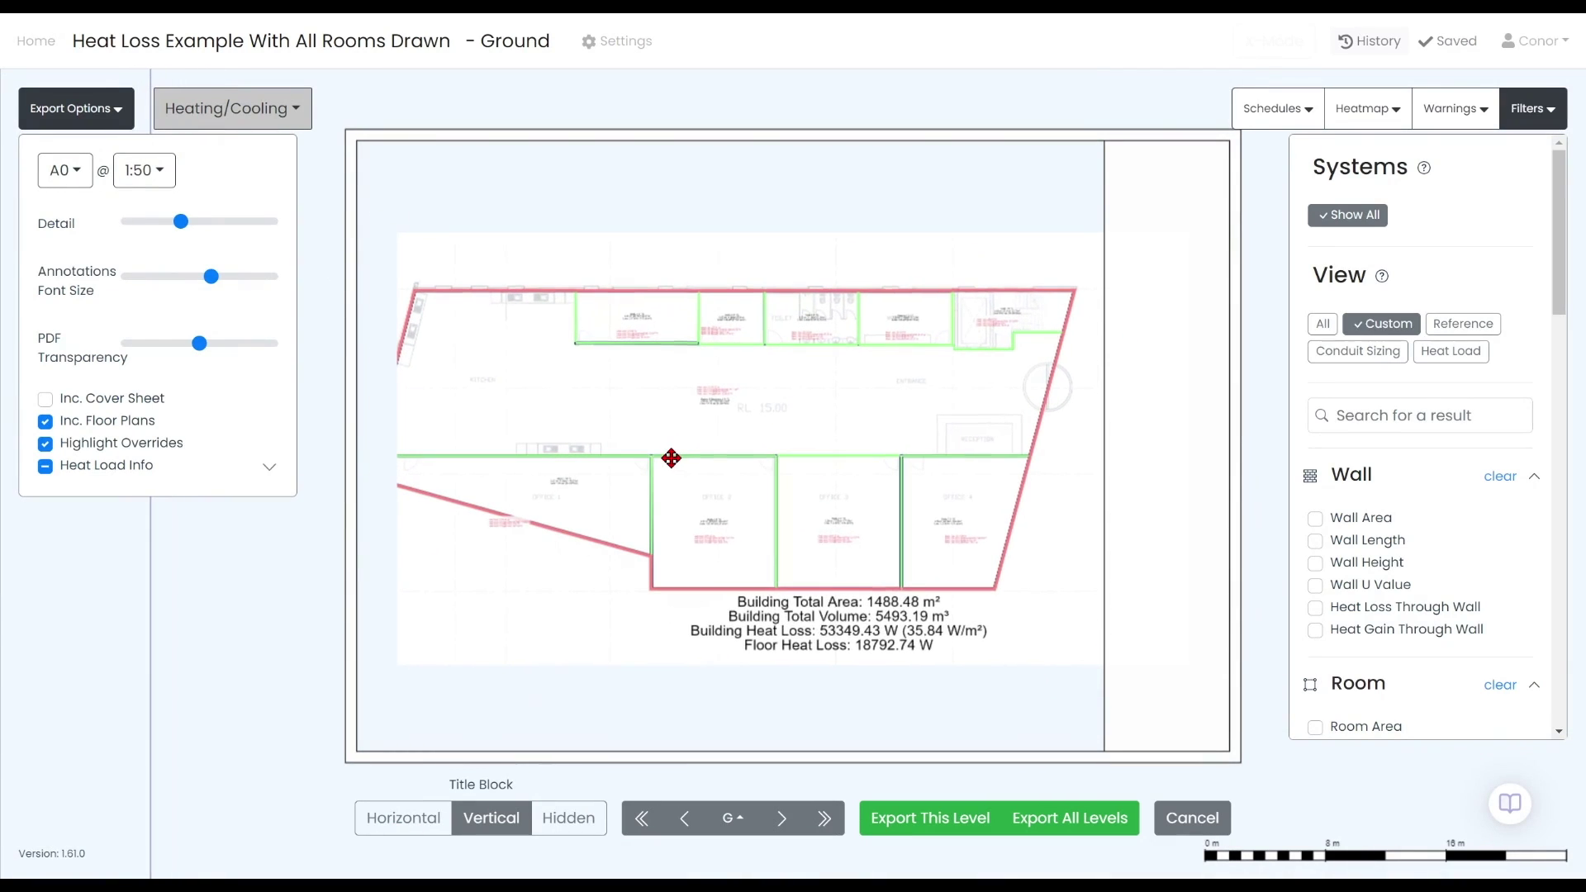
left_click(144, 180)
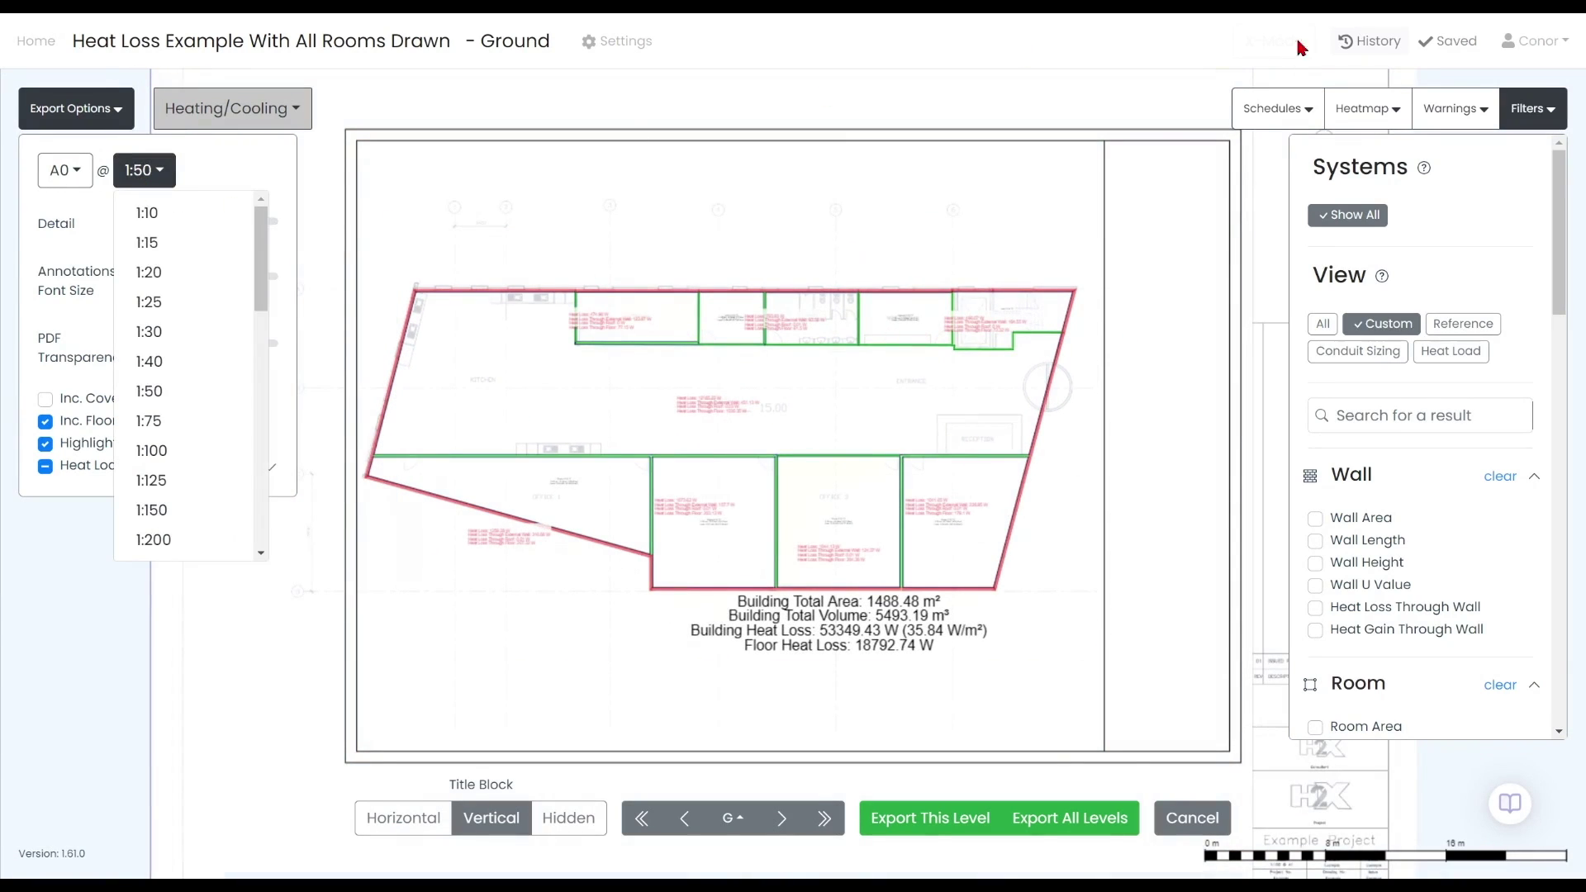
left_click(454, 432)
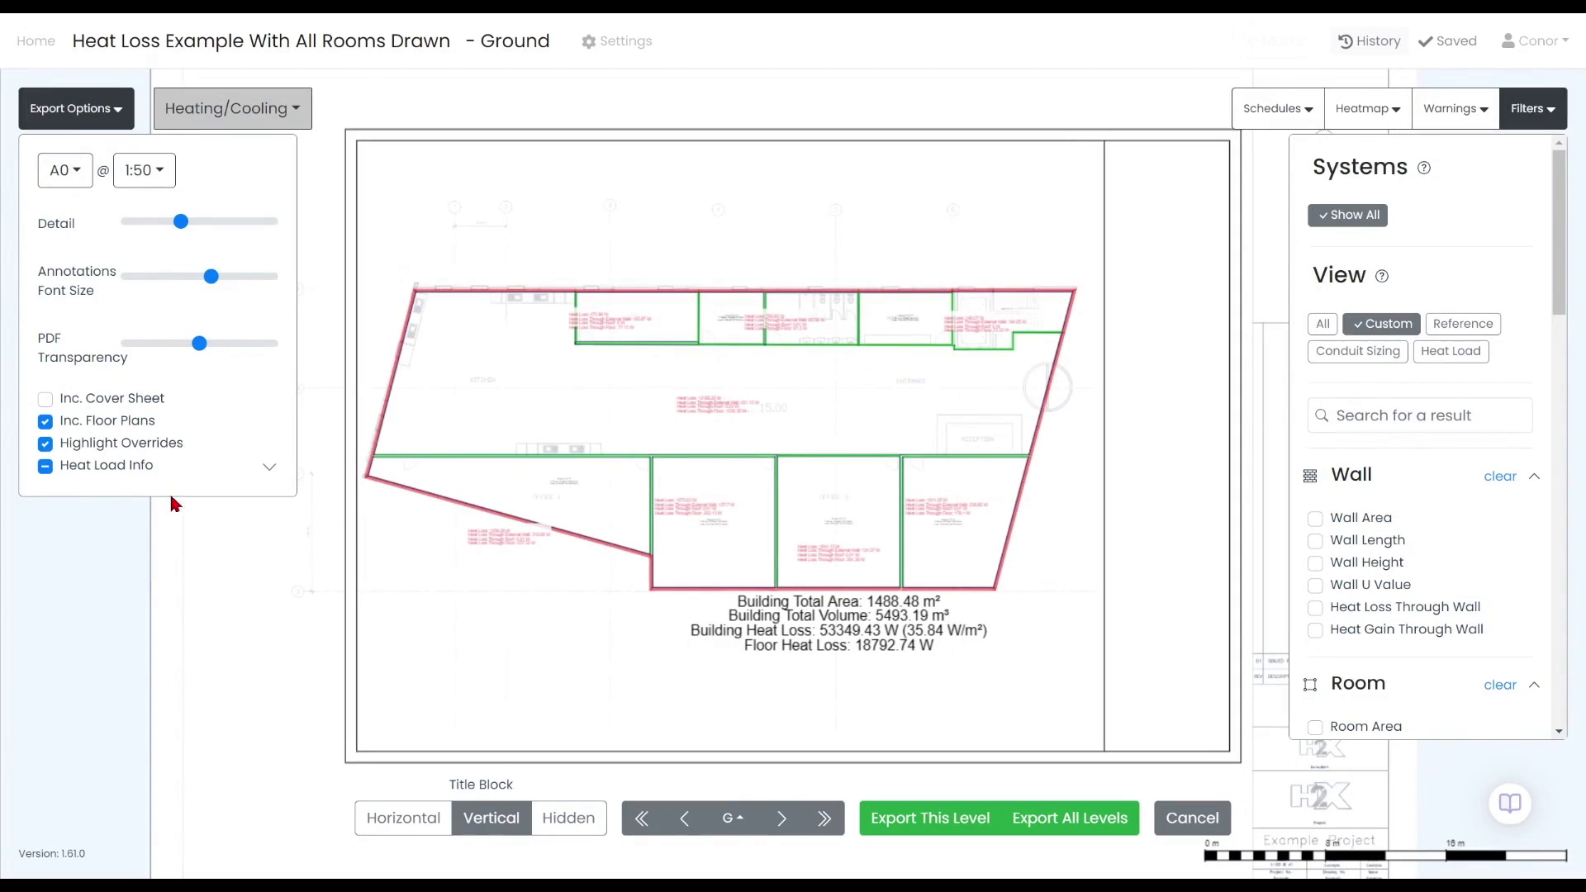
Step: Lower the export's detail level slightly and set the PDF transparency of the background plan to its maximum
left_click_drag(178, 233, 159, 231)
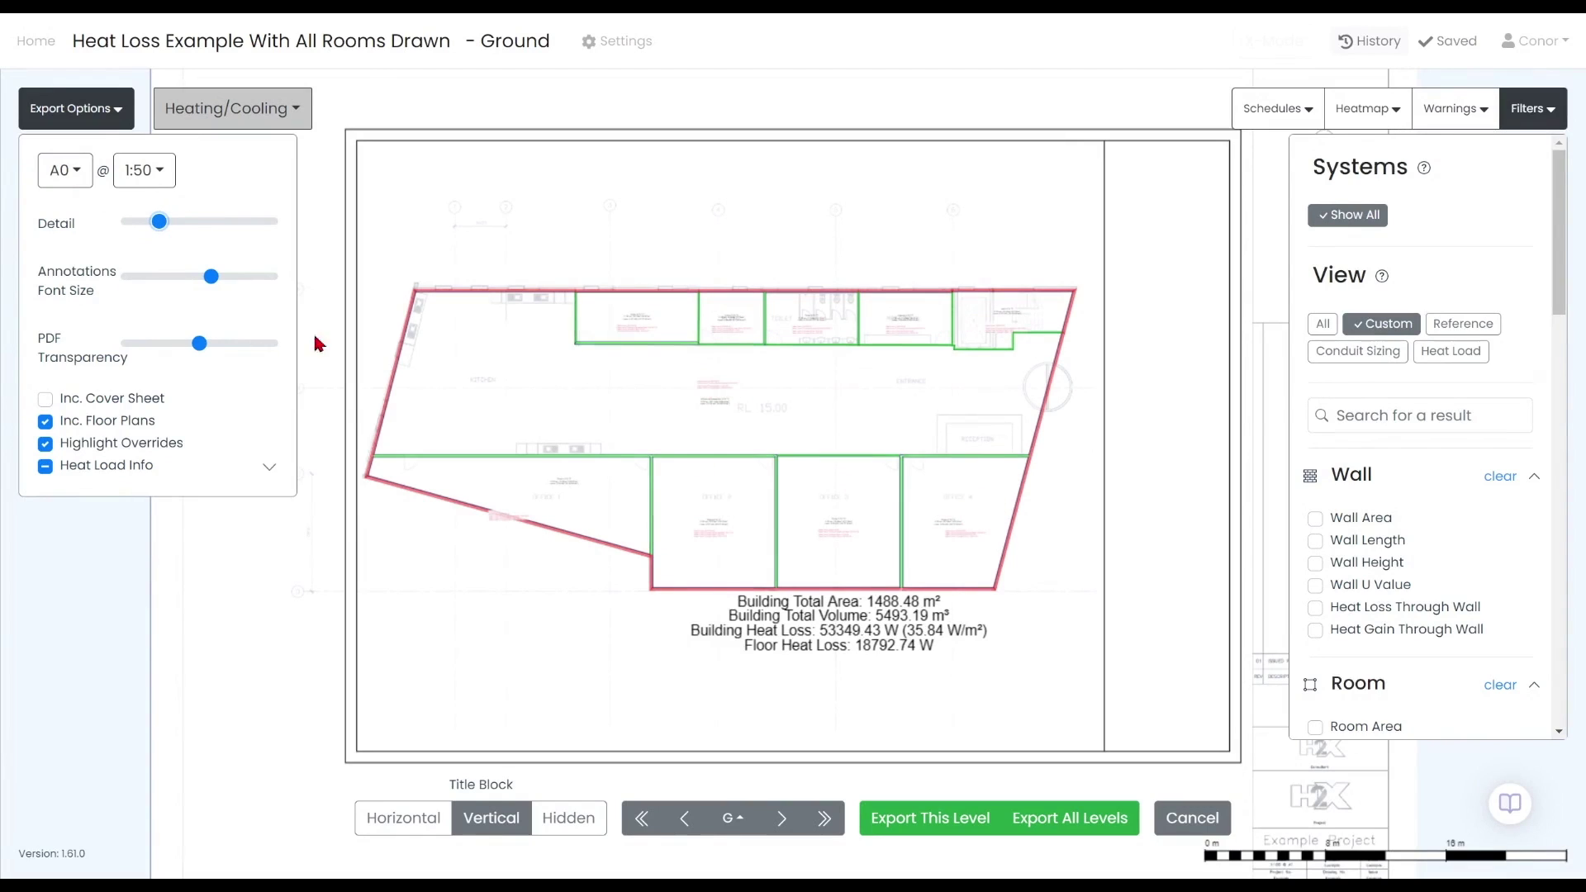
left_click_drag(161, 231, 206, 235)
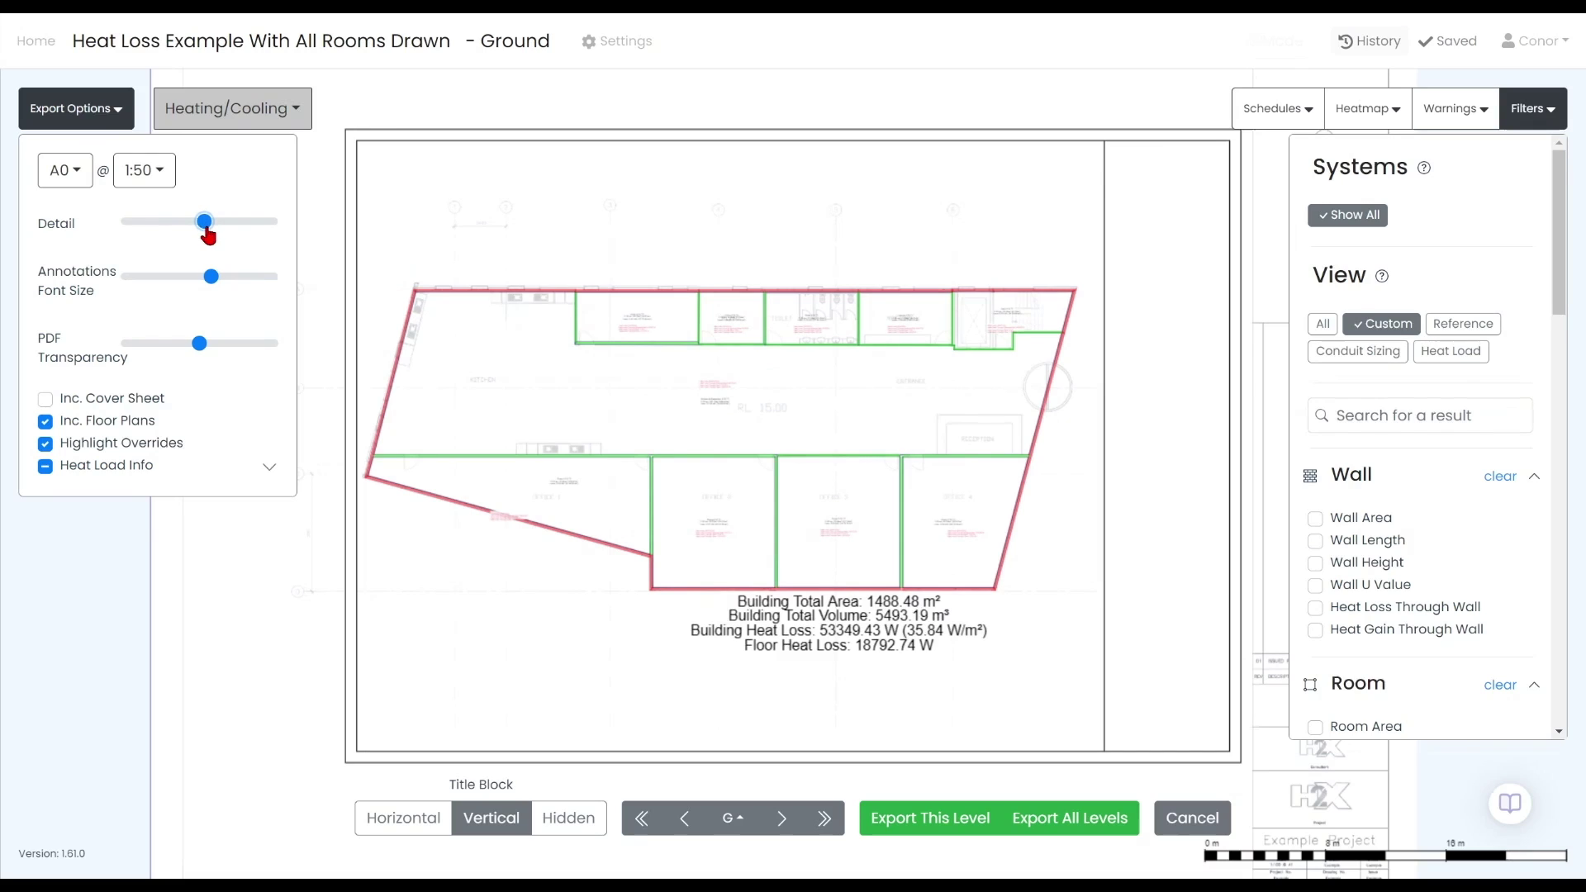
mouse_move(207, 236)
left_mouse_down()
mouse_move(163, 236)
mouse_move(143, 281)
mouse_move(213, 284)
left_mouse_up()
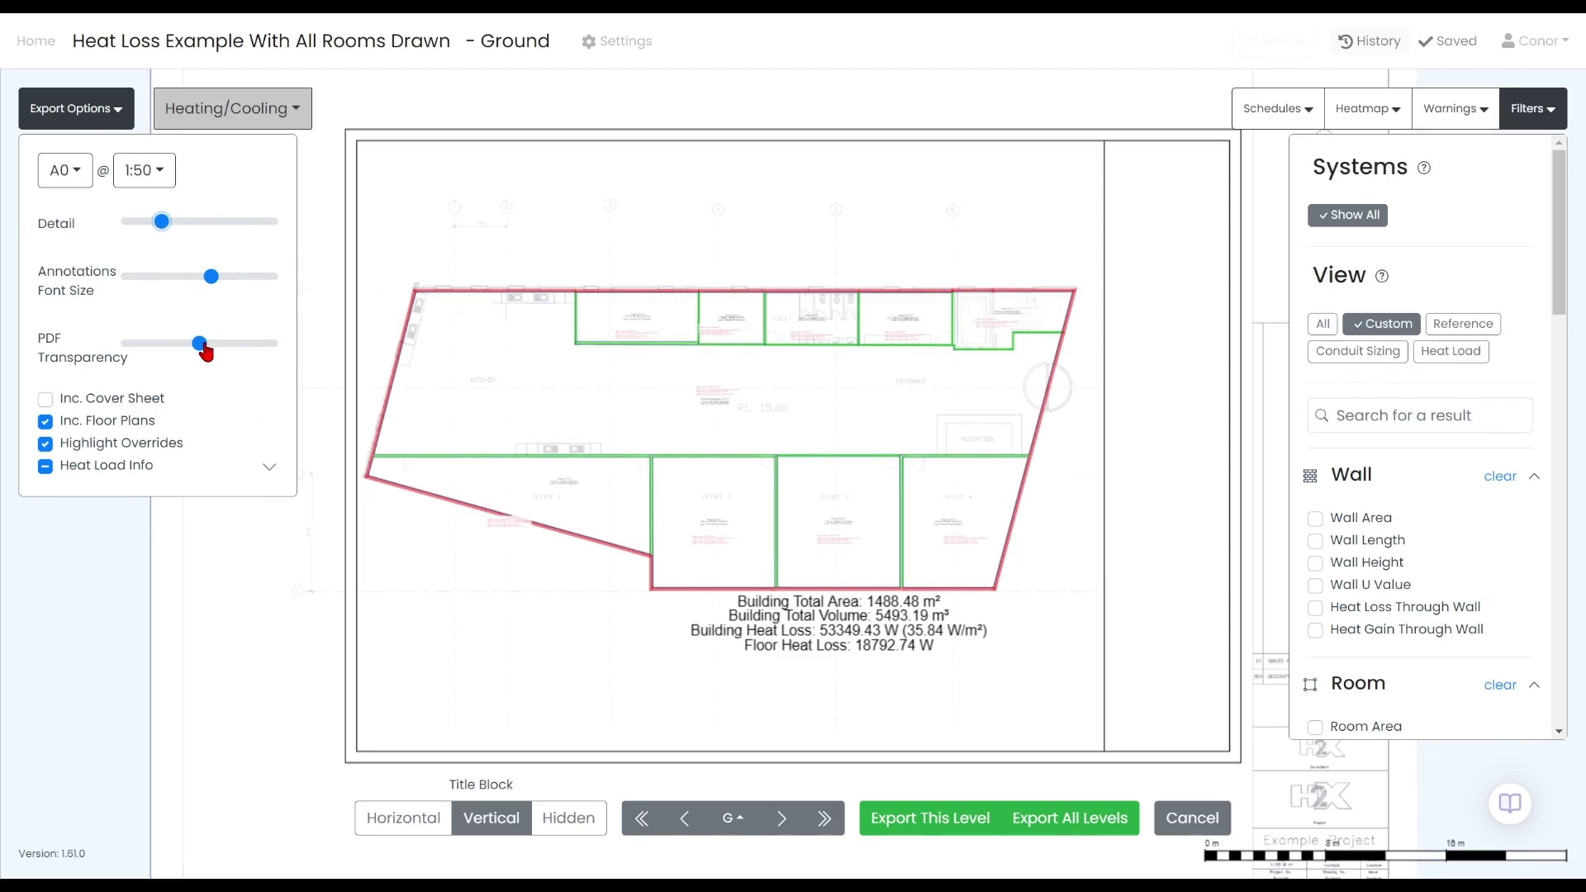
left_click_drag(200, 350, 125, 354)
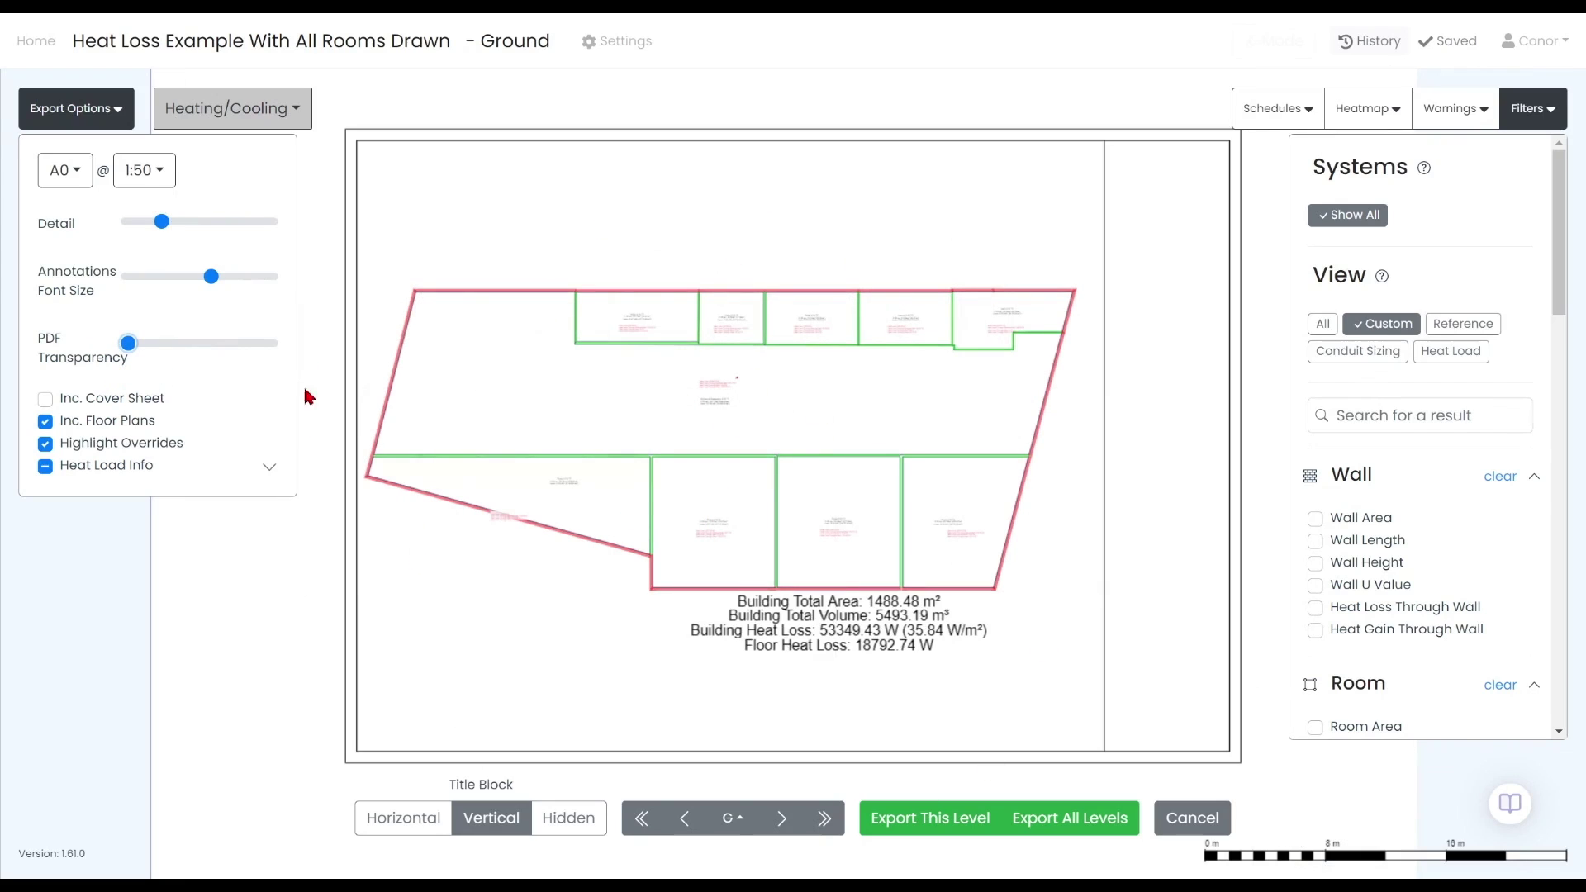
left_click_drag(192, 356, 293, 354)
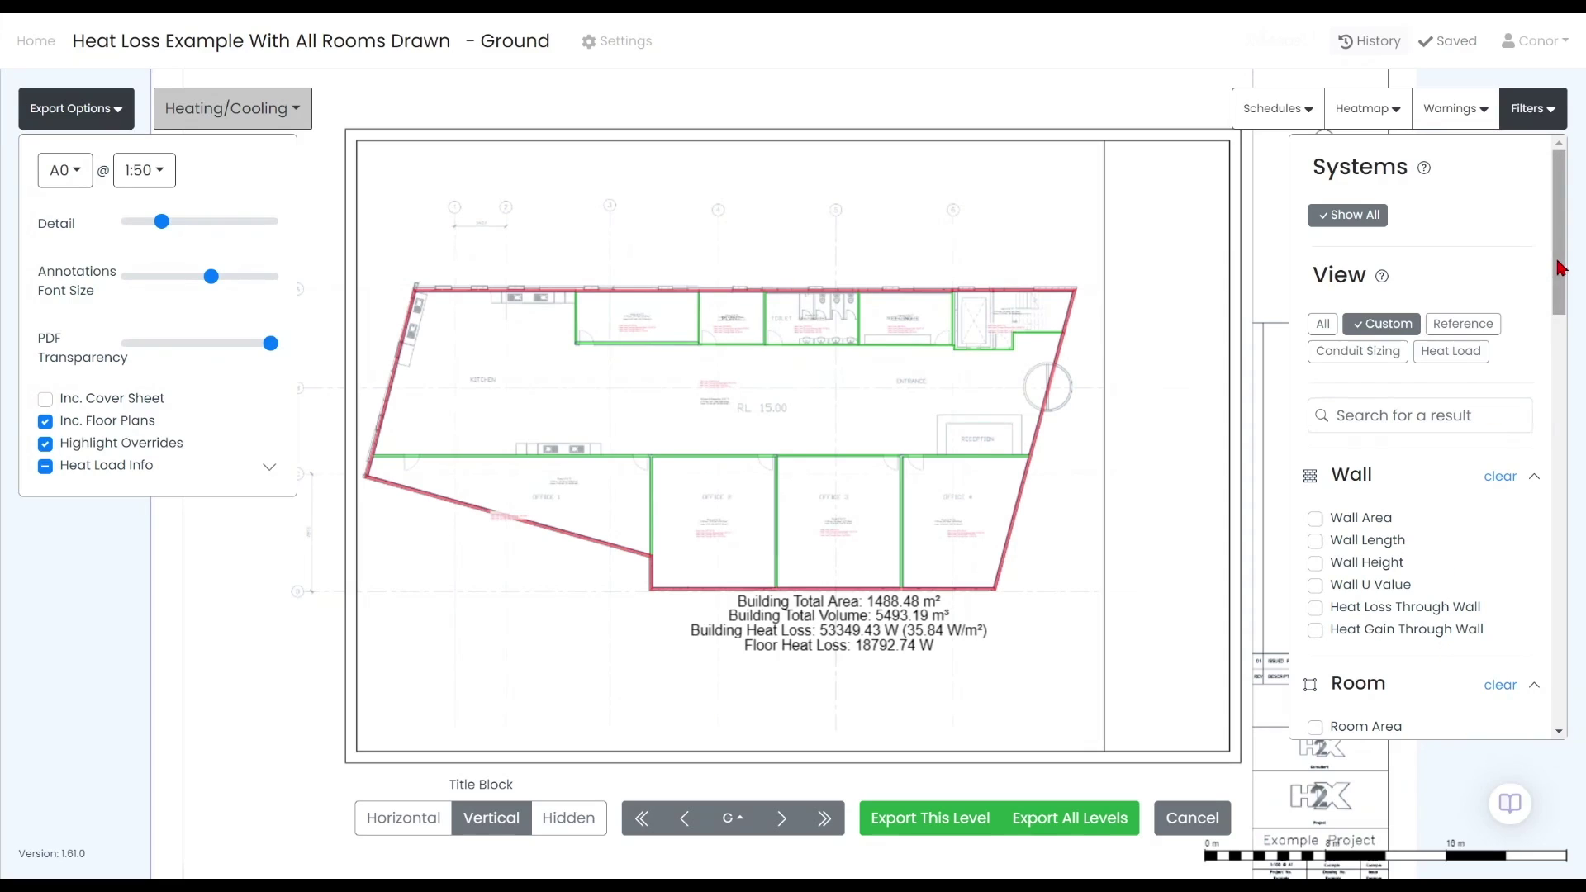
Step: Show the ventilation and heating air change rates of the room per hour among the room results on the drawing
left_click_drag(1559, 269, 1559, 337)
scroll(1394, 675, "down", 1)
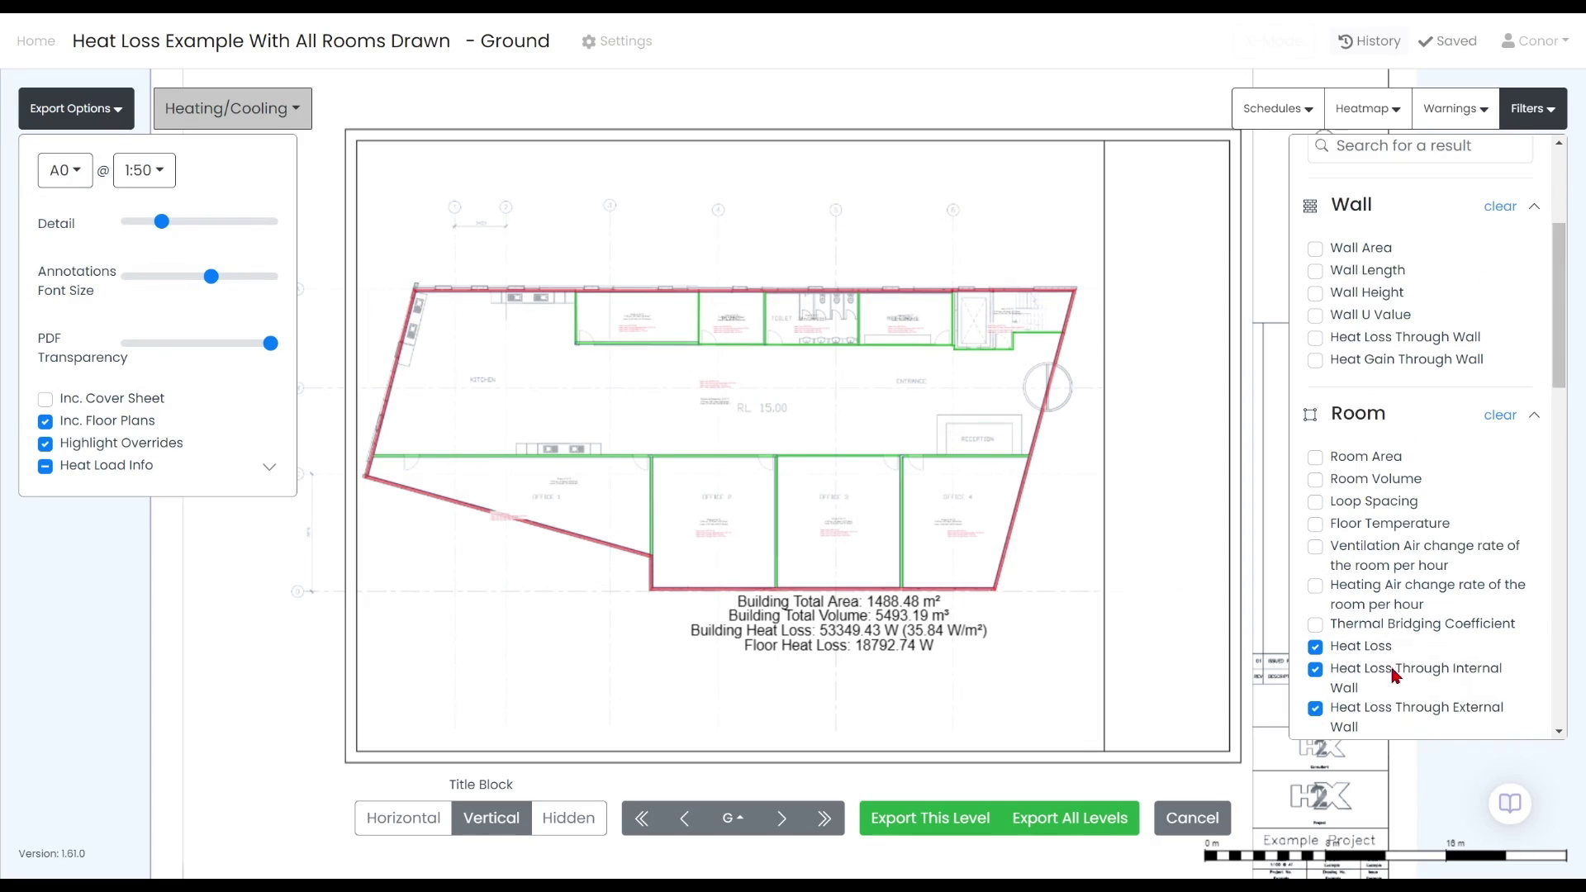
left_click(1314, 587)
left_click(1315, 546)
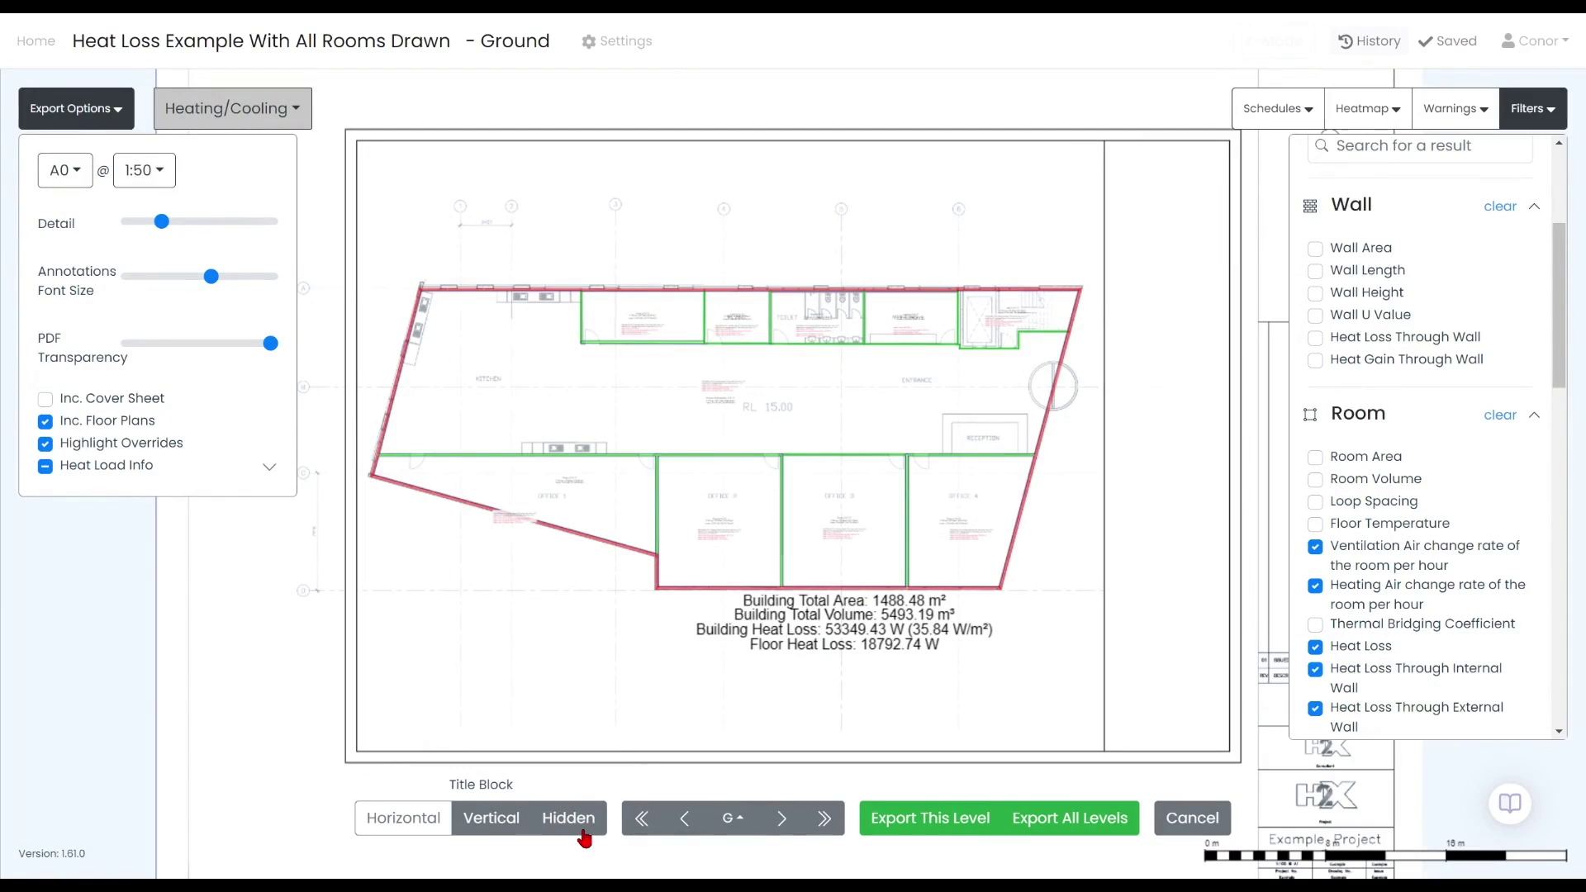
Step: Try the horizontal and hidden title block layouts and return to the vertical title block
left_click(432, 822)
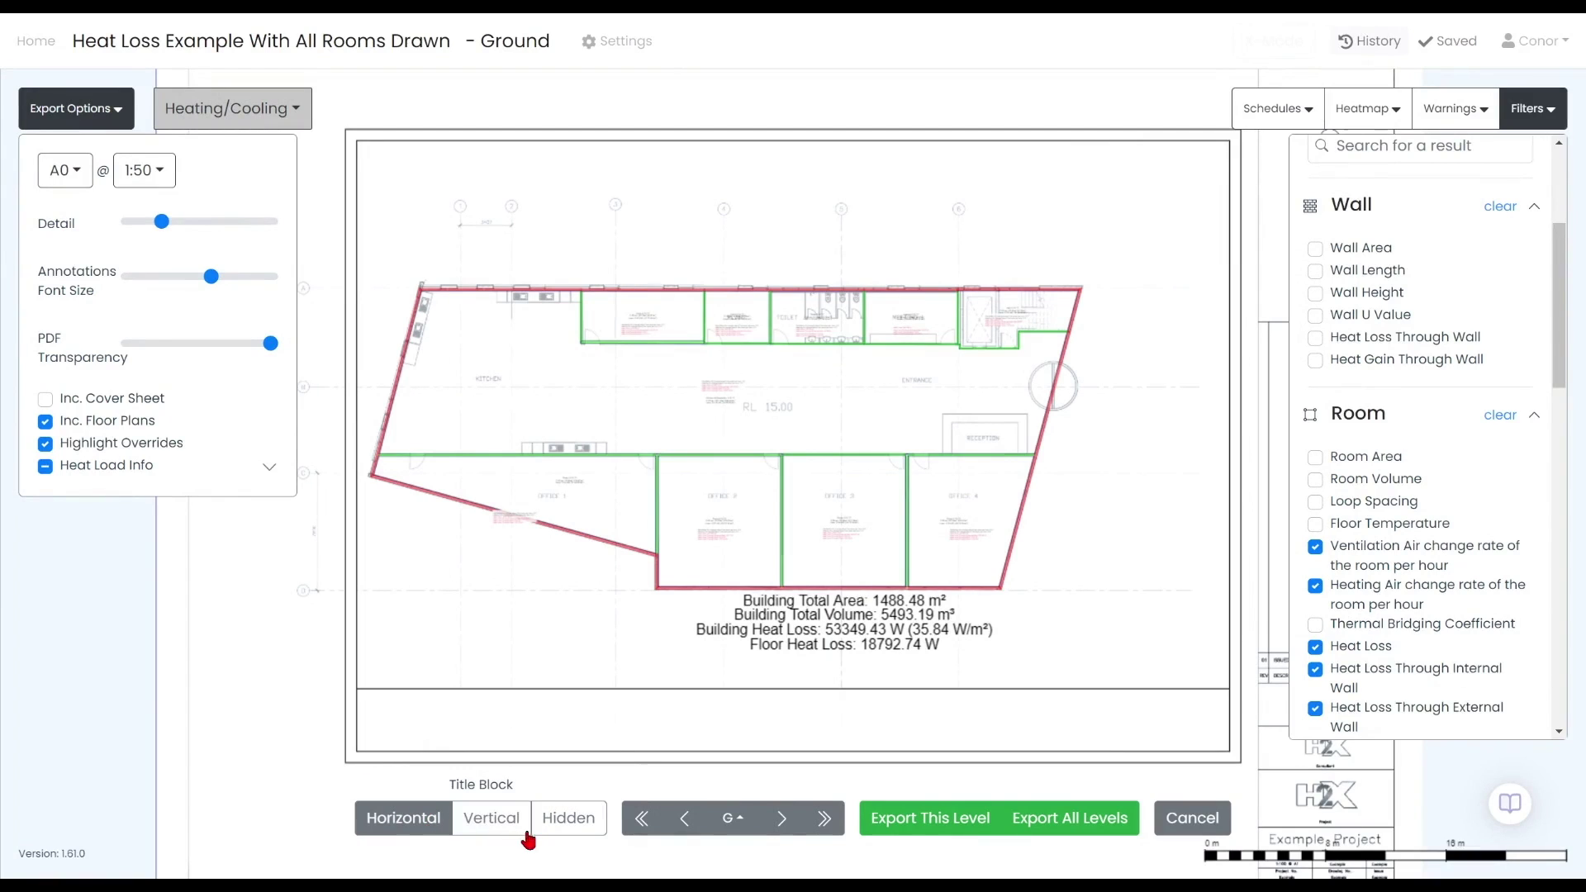
left_click(504, 824)
left_click(556, 828)
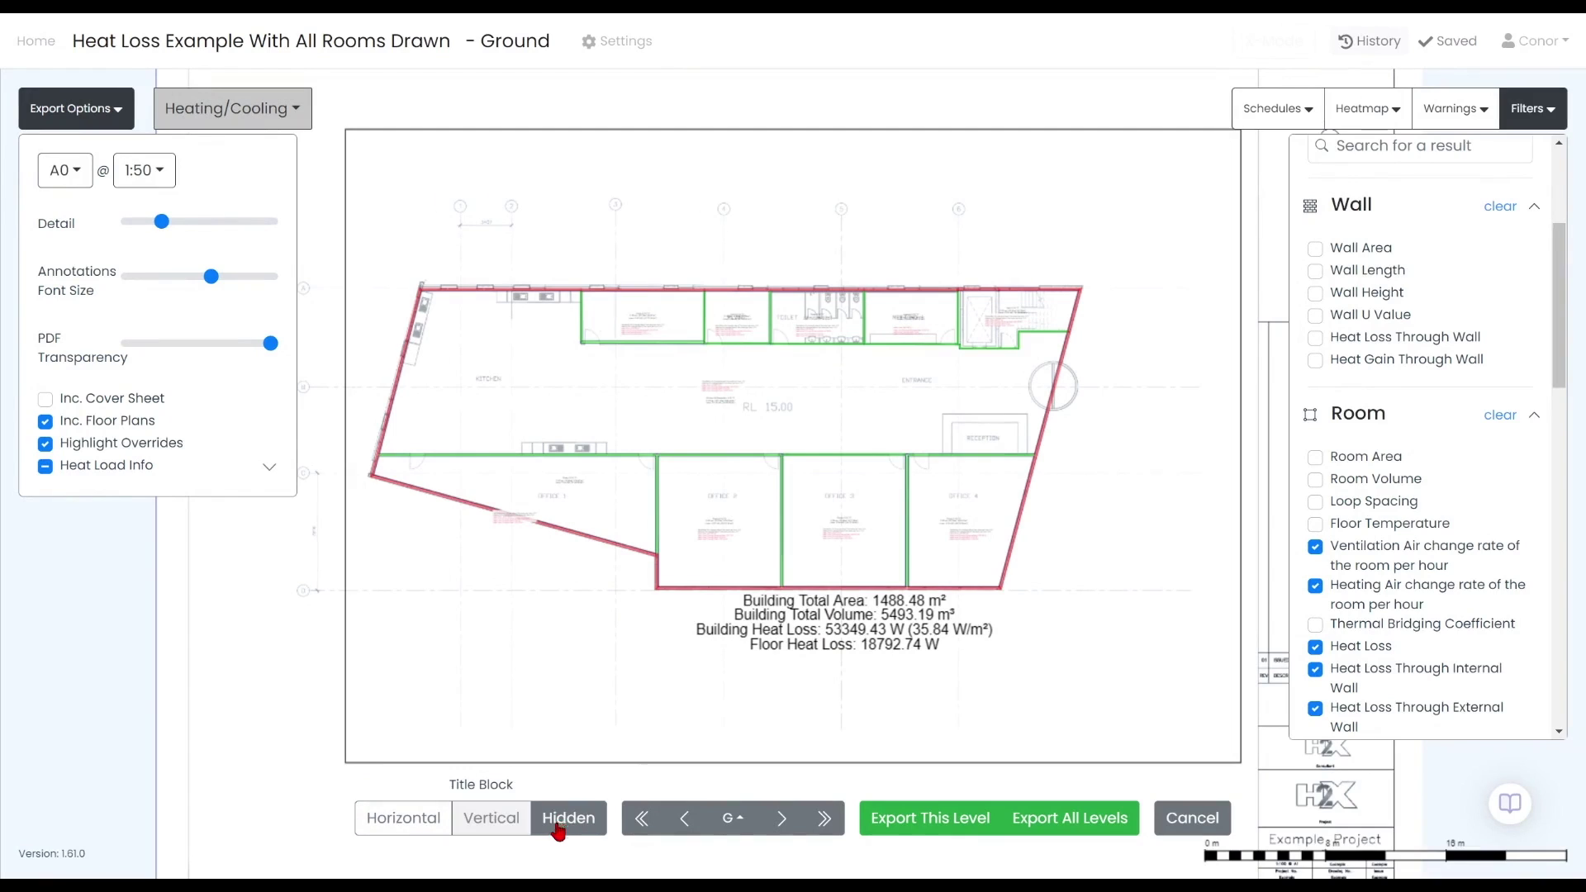
left_click(506, 828)
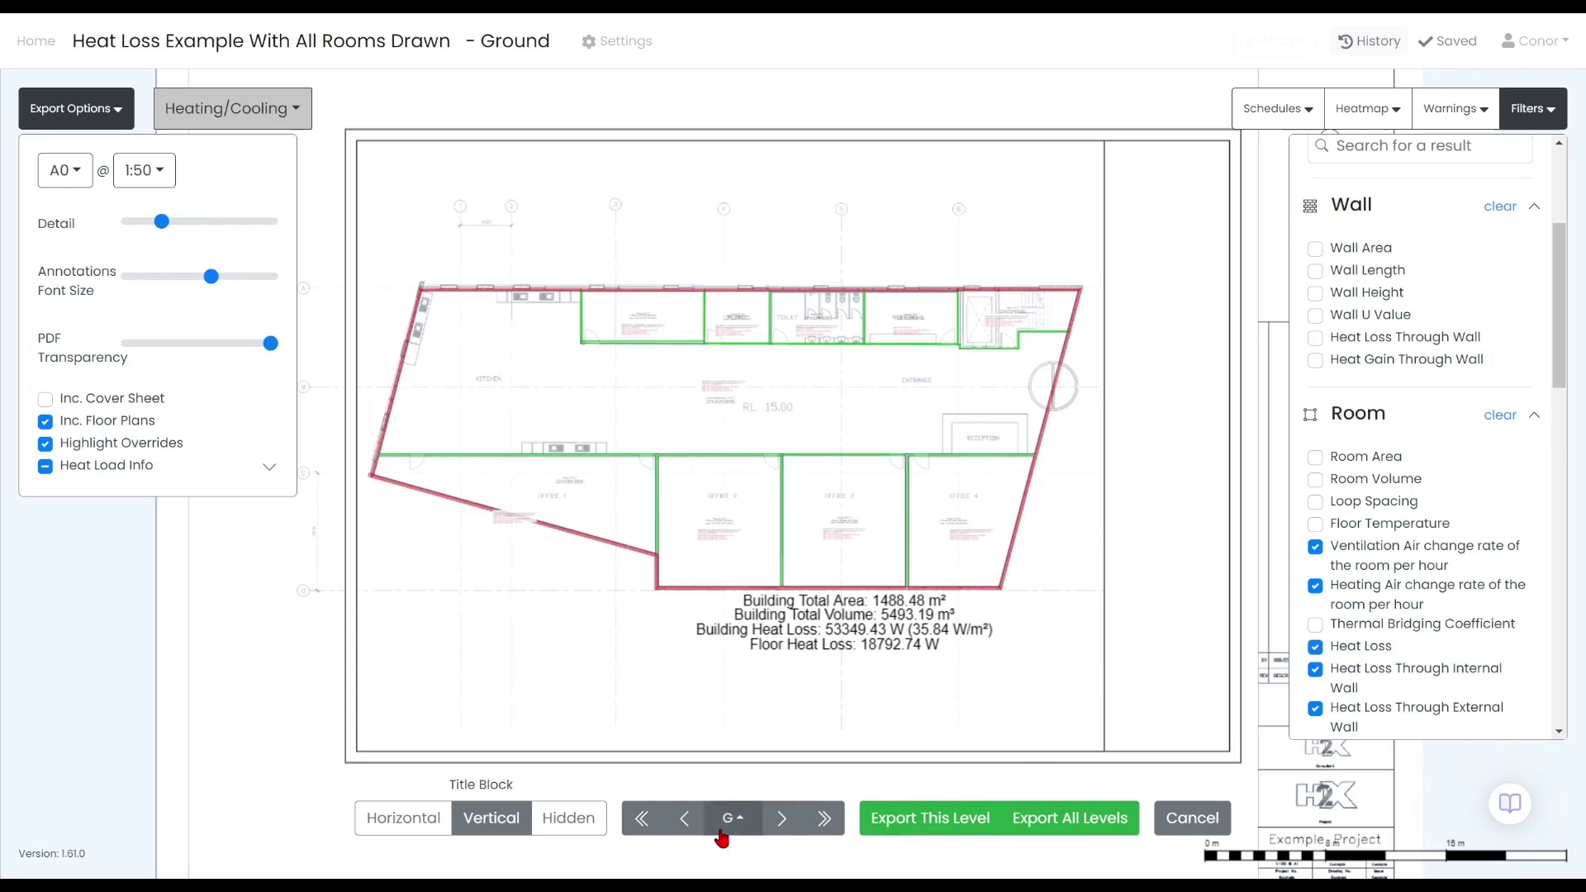
Step: Preview Level 1 in the export layout, return to the Ground level, and cancel the PDF export setup
left_click(781, 819)
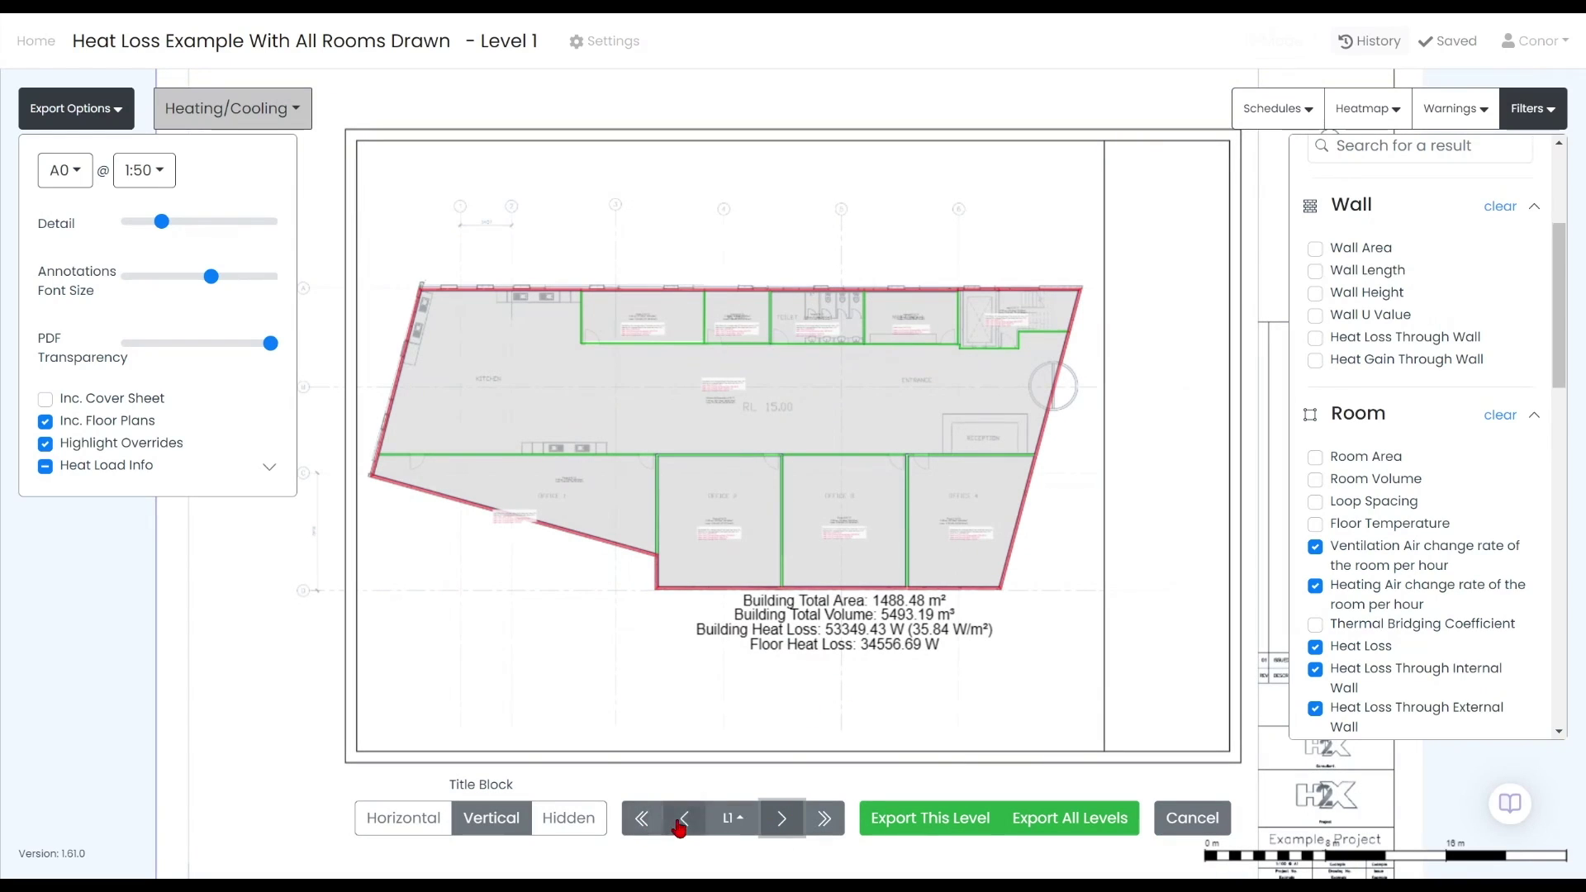
left_click(688, 820)
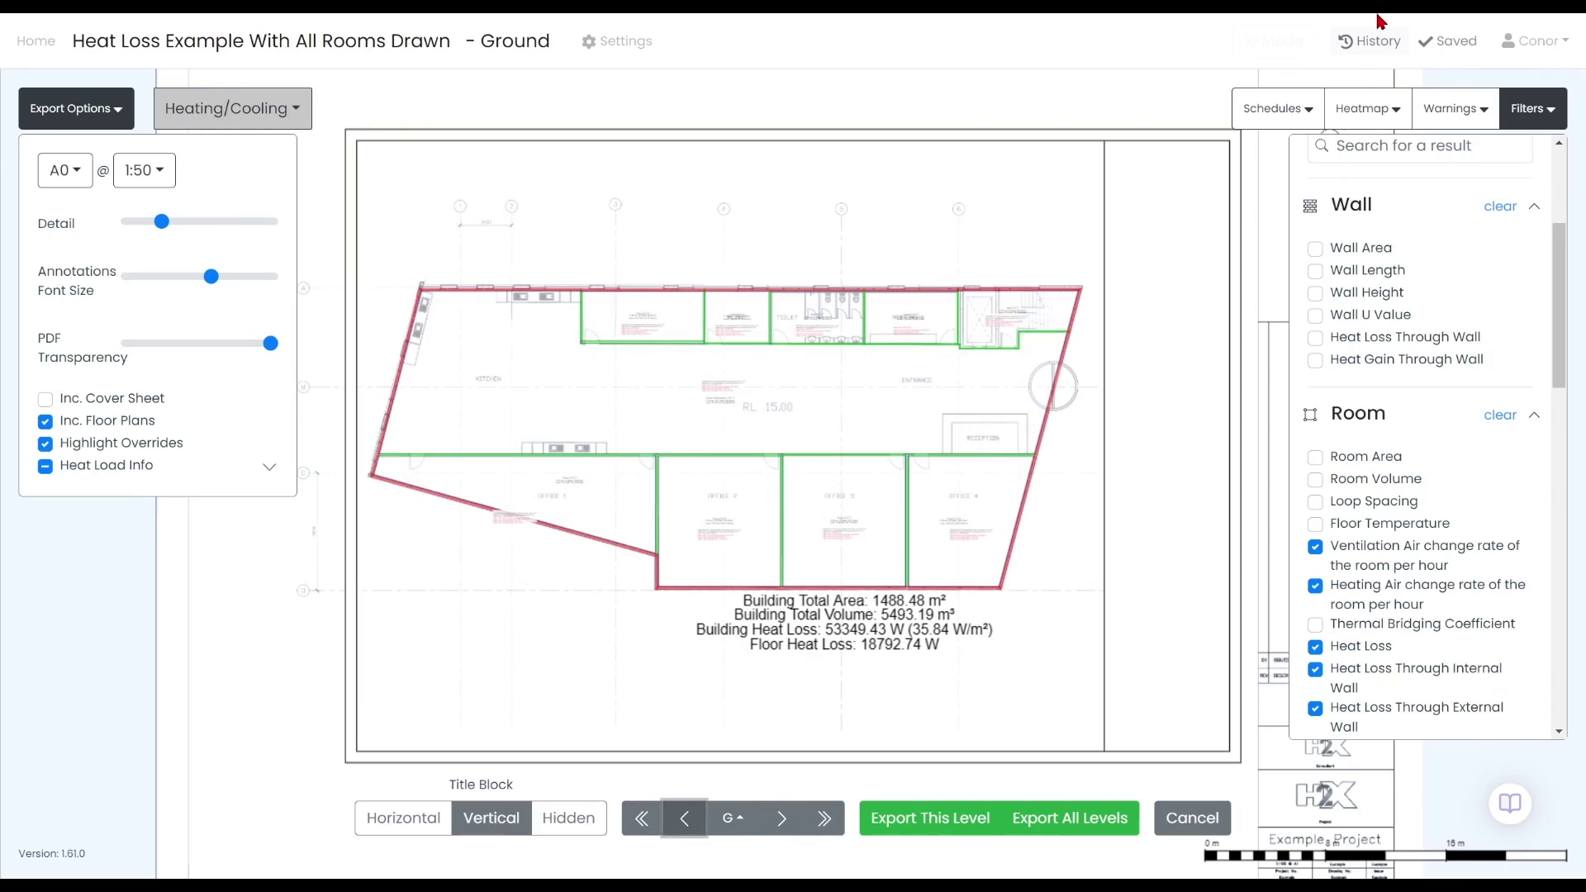
left_click(1191, 817)
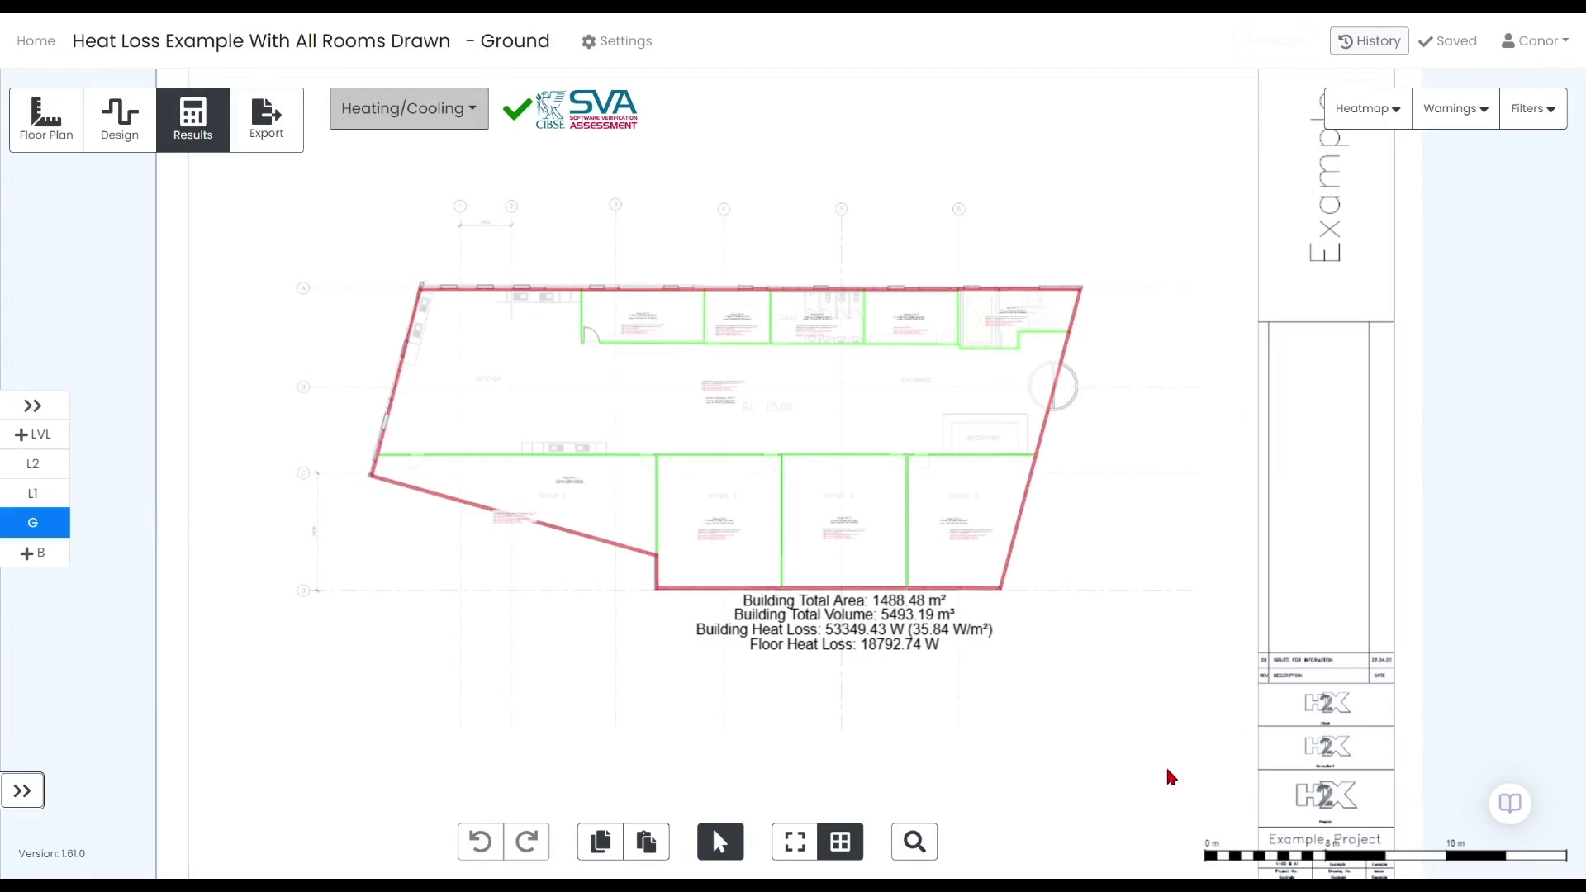
Step: Set up a Heat Load Reports export that excludes the three heat pump sections, Heat Emitter Summary and Annual Domestic Hot Water Demand
left_click(282, 122)
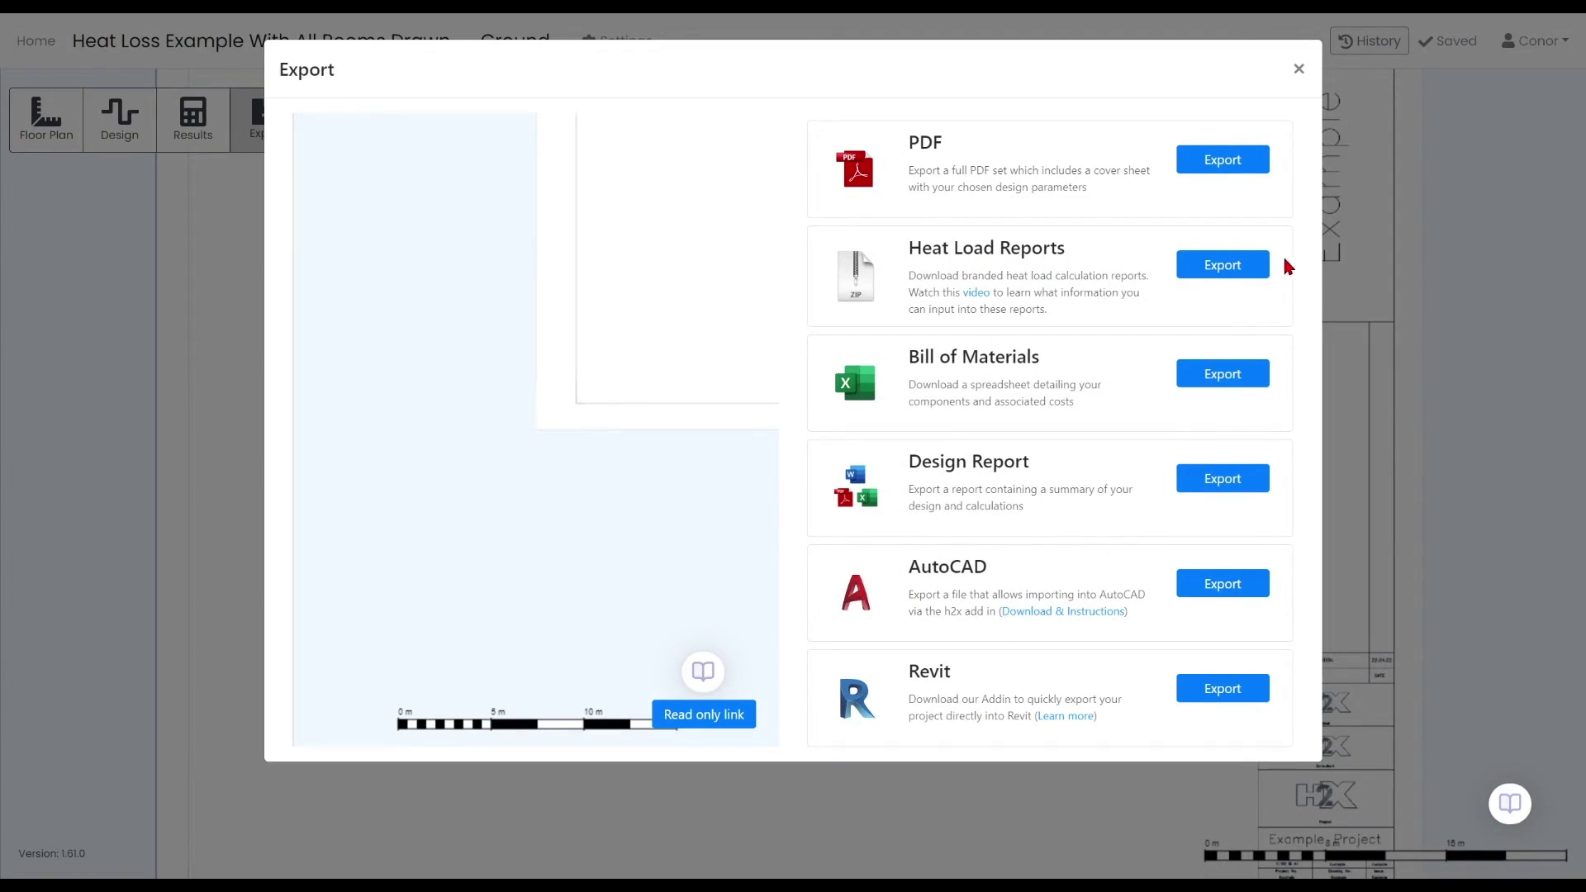
left_click(1224, 266)
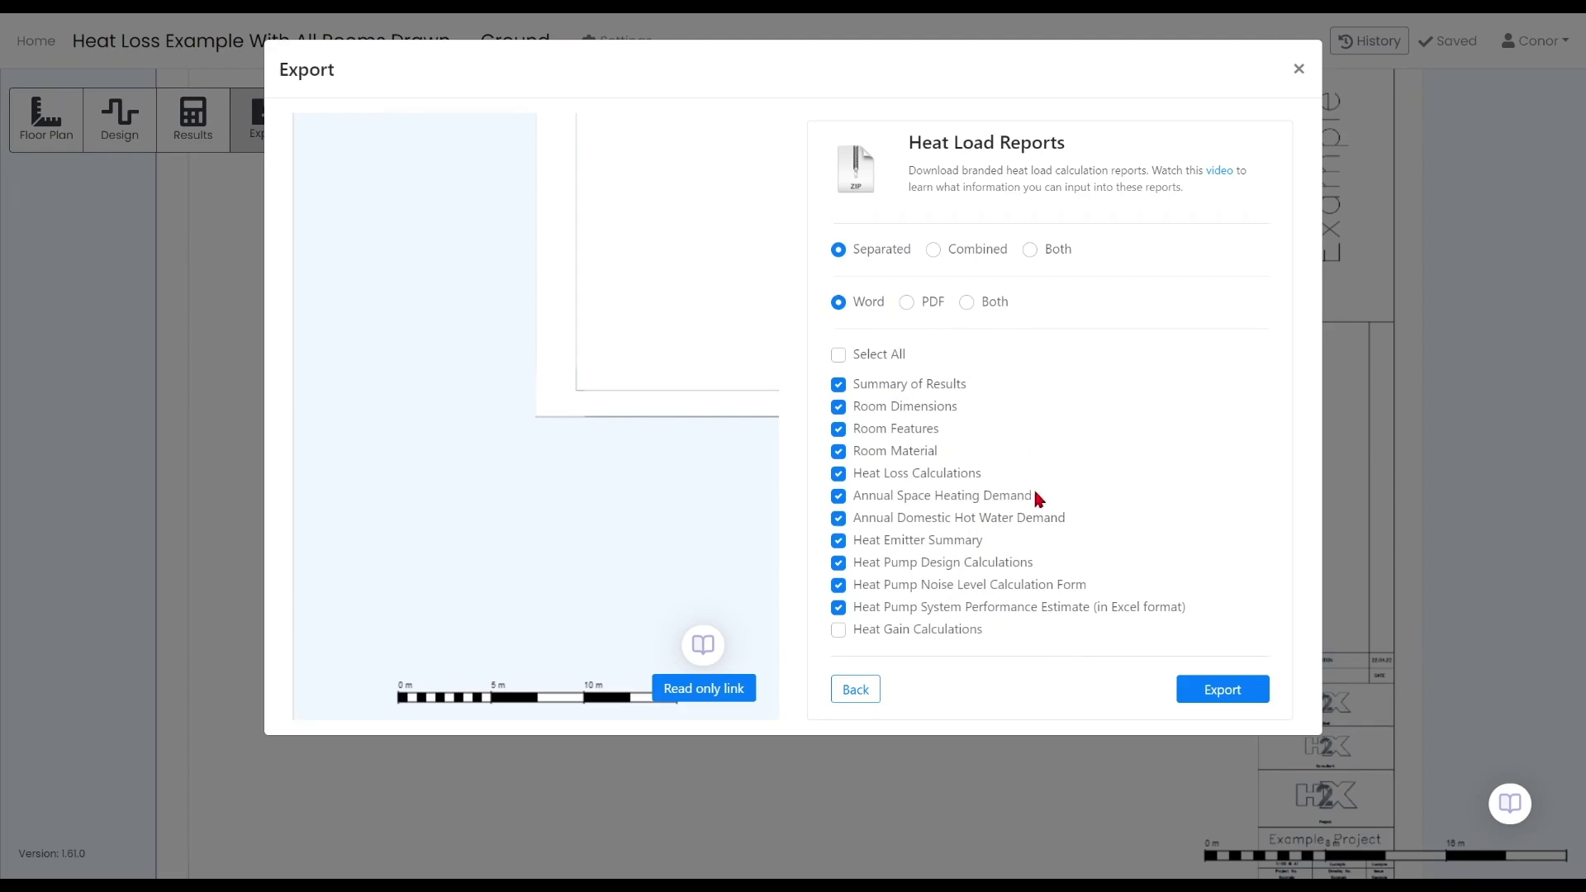
left_click(923, 608)
left_click(918, 586)
left_click(921, 563)
left_click(924, 542)
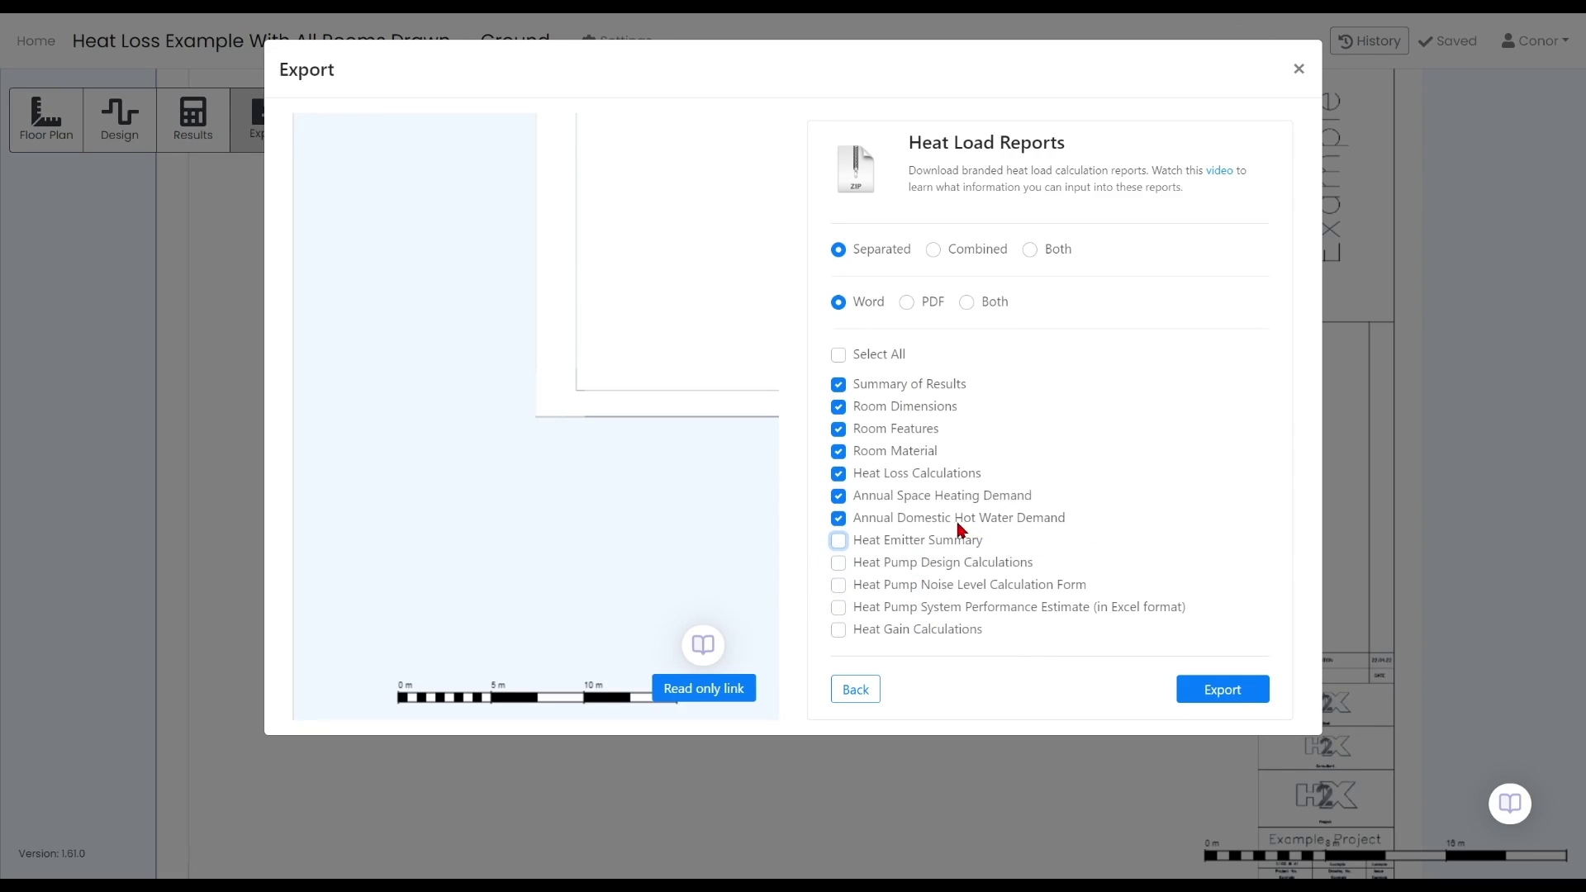
left_click(958, 519)
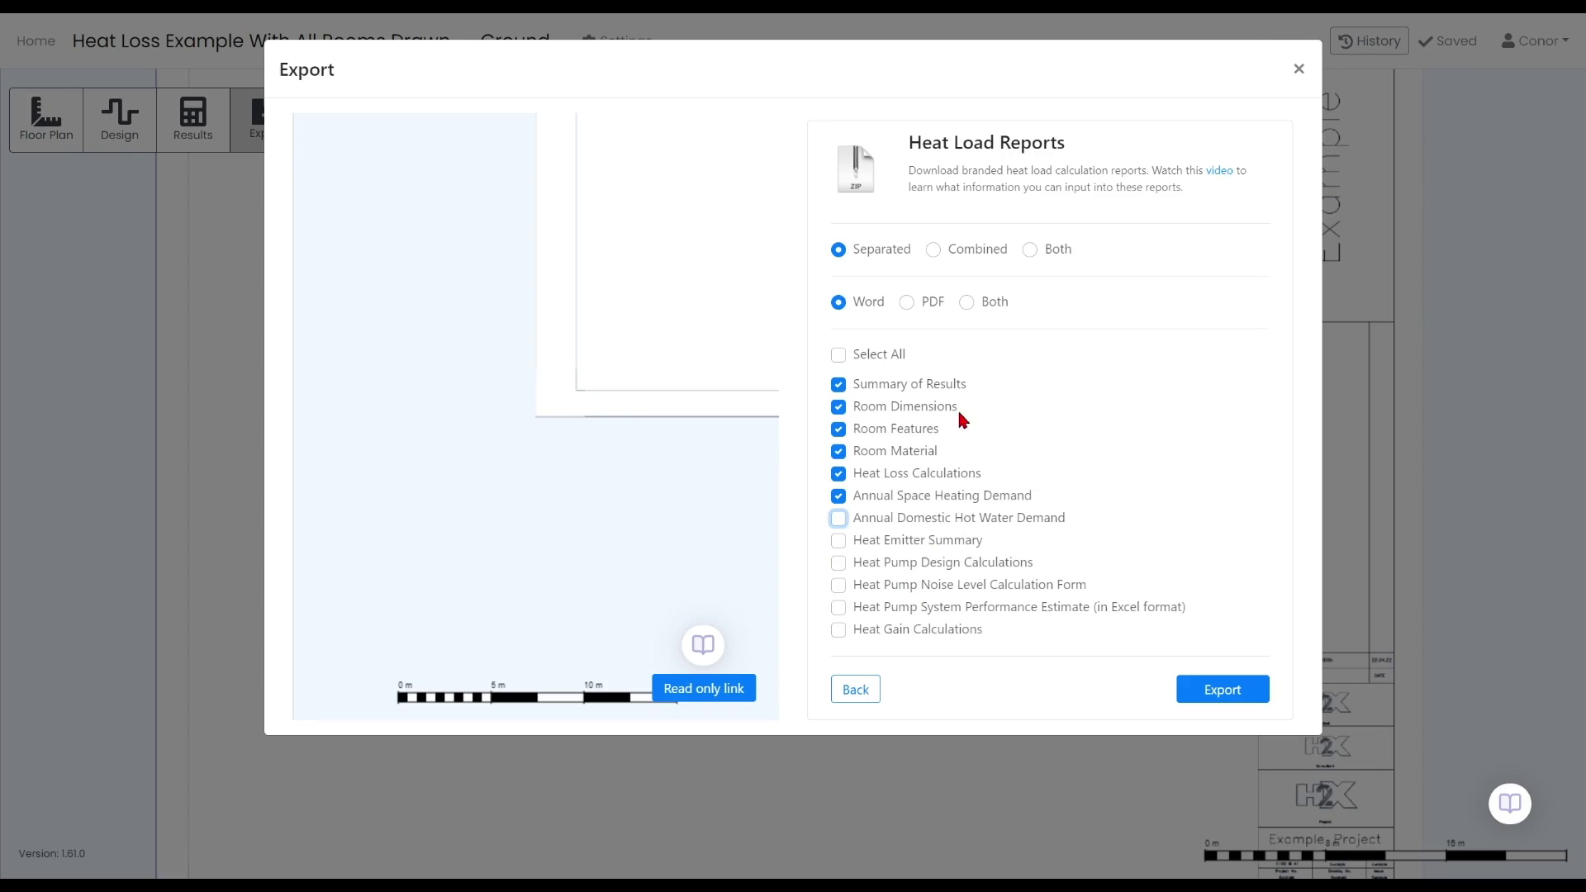